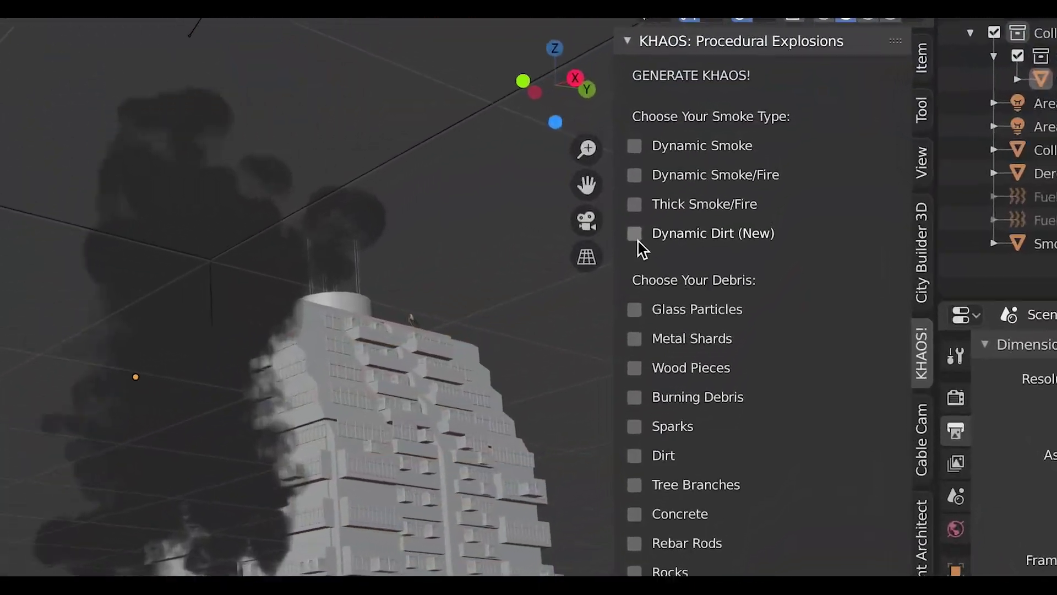
click(633, 233)
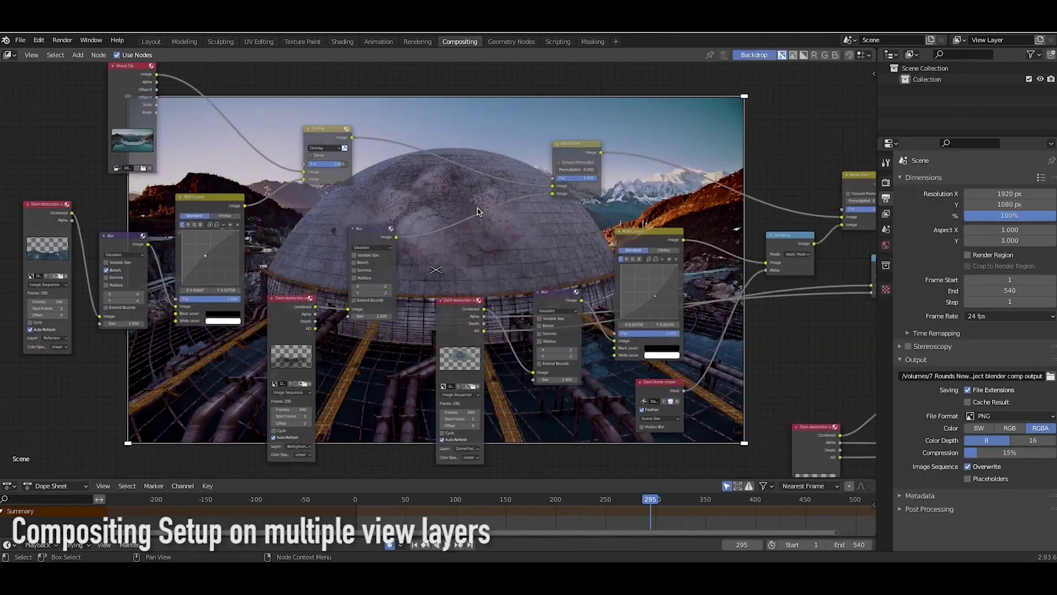
scroll(478, 211, up, 5)
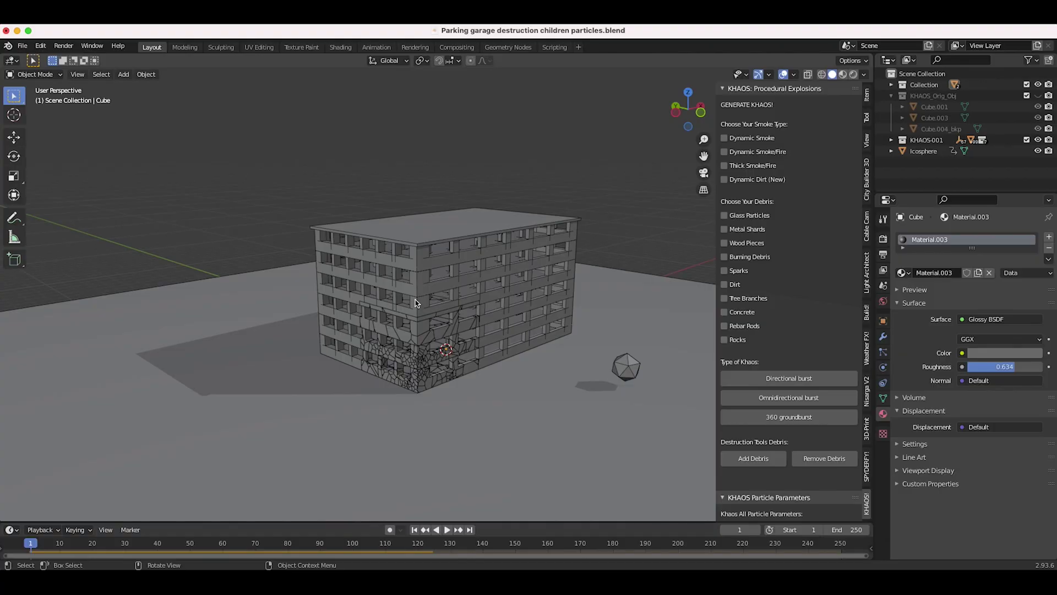
mouse_move(415, 300)
middle_down()
mouse_move(428, 282)
mouse_move(414, 298)
mouse_move(423, 308)
middle_up()
click(412, 245)
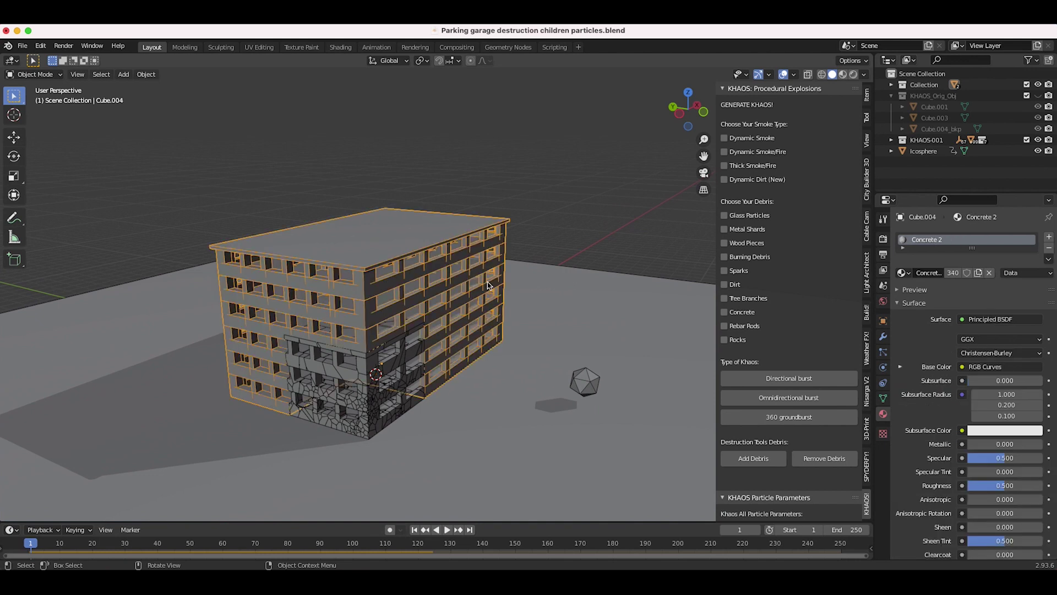
Play back the parking garage destruction simulation, replay it from the start and pause at frame 15
middle_drag(382, 263, 382, 264)
scroll(382, 263, down, 2)
click(343, 335)
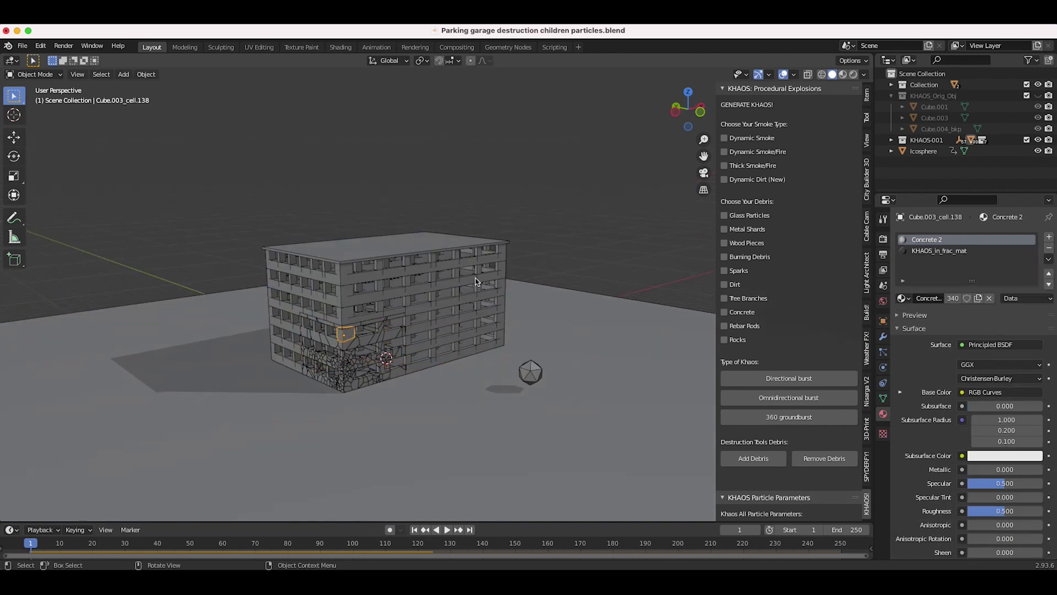
scroll(769, 332, down, 15)
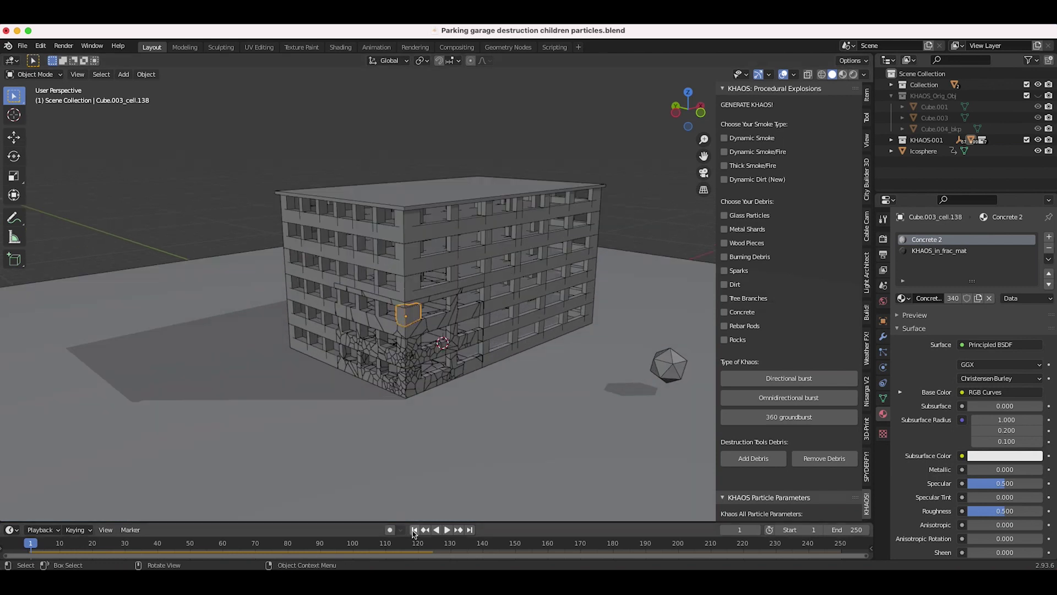
click(446, 529)
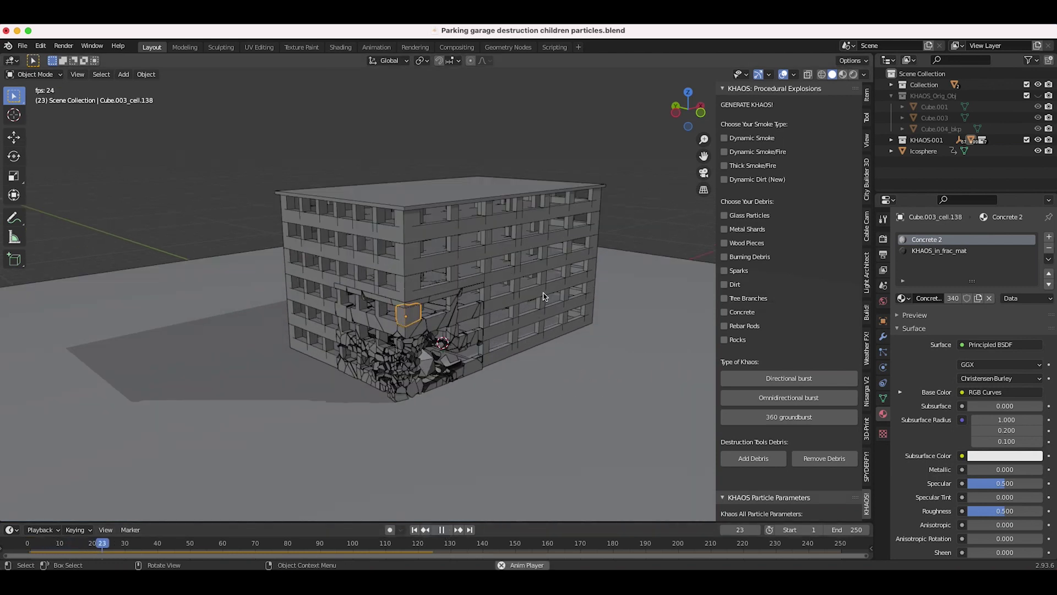
scroll(544, 296, down, 2)
shift+middle_drag(543, 297, 577, 269)
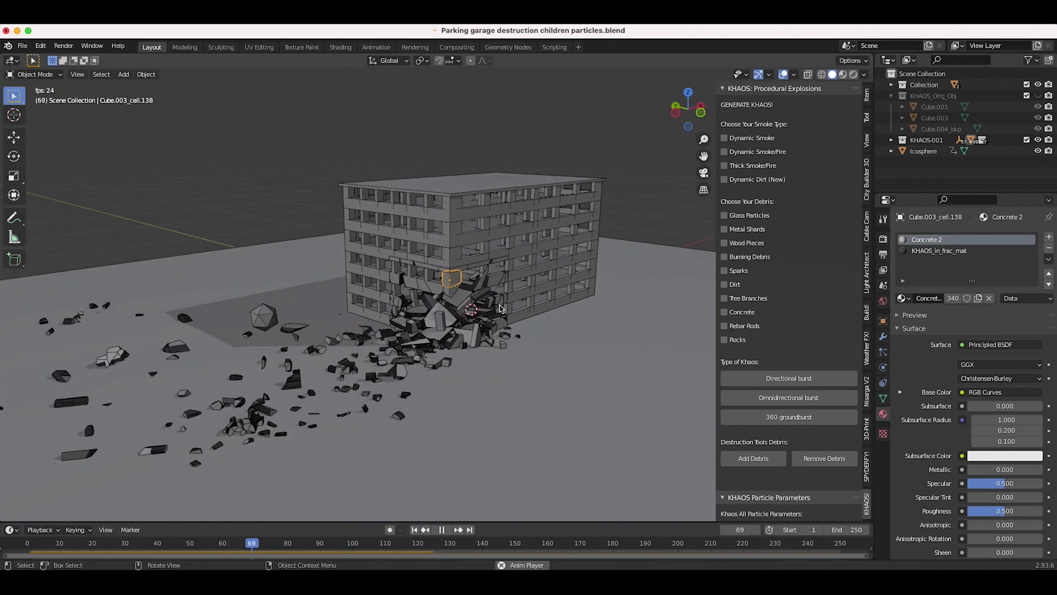
click(415, 530)
click(440, 530)
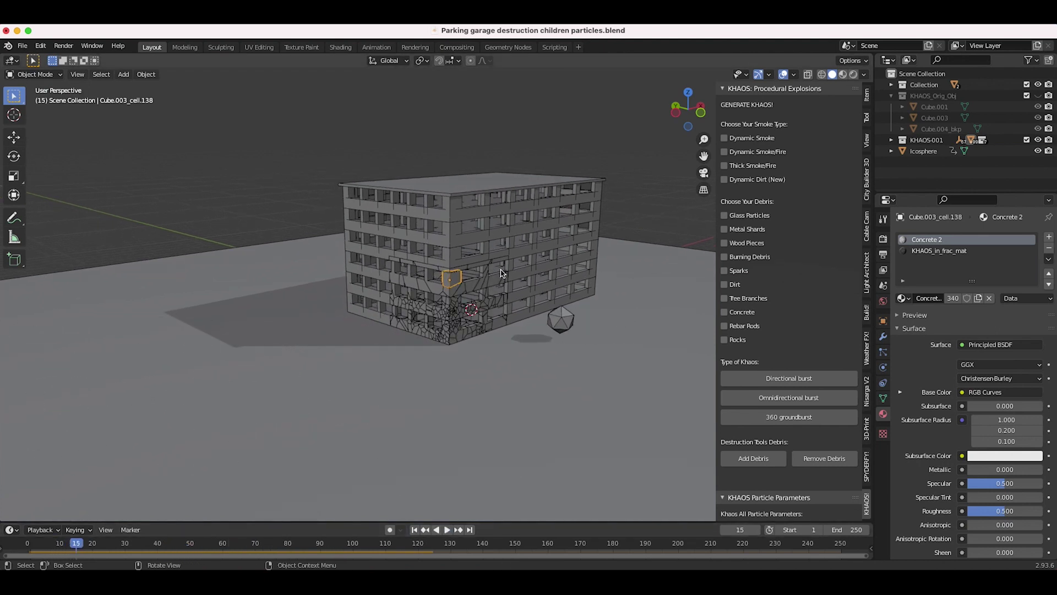
Expand the KHAOS-001 collection and select the unfractured main body of the building to inspect it, then deselect it
click(892, 140)
scroll(948, 165, down, 3)
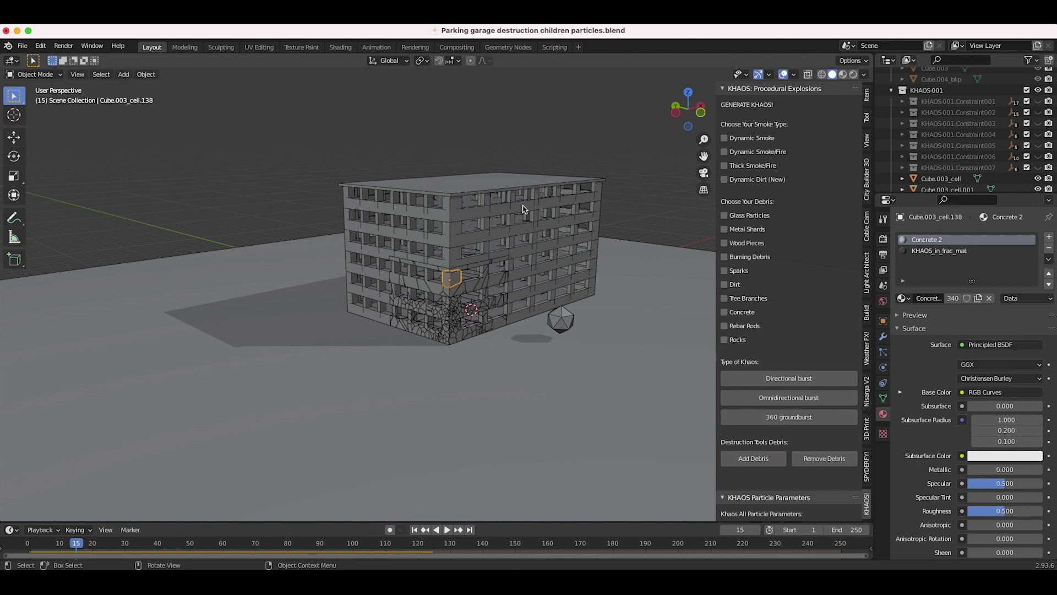
click(503, 222)
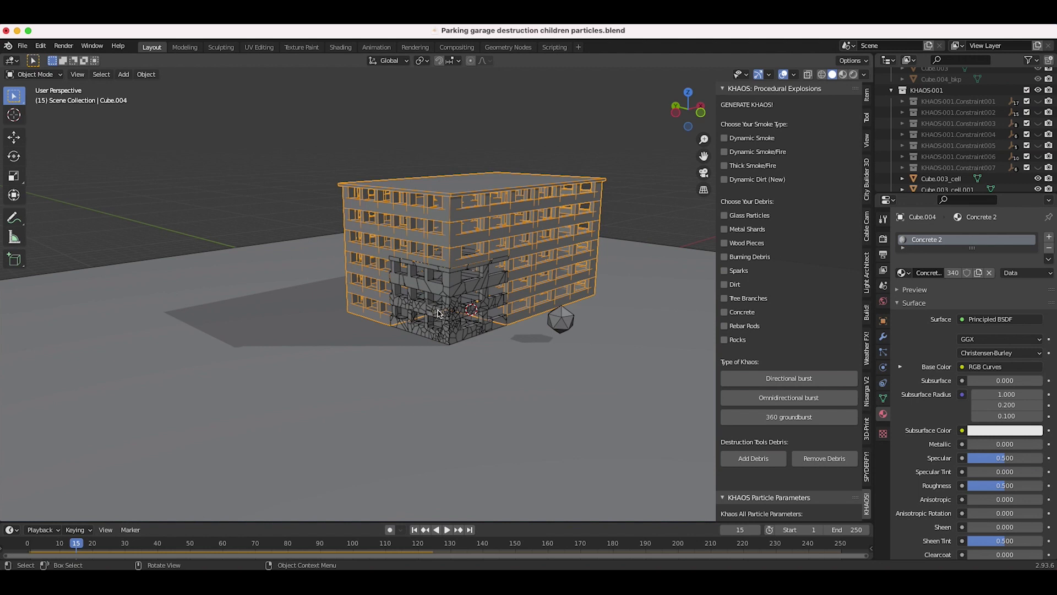
scroll(456, 264, up, 1)
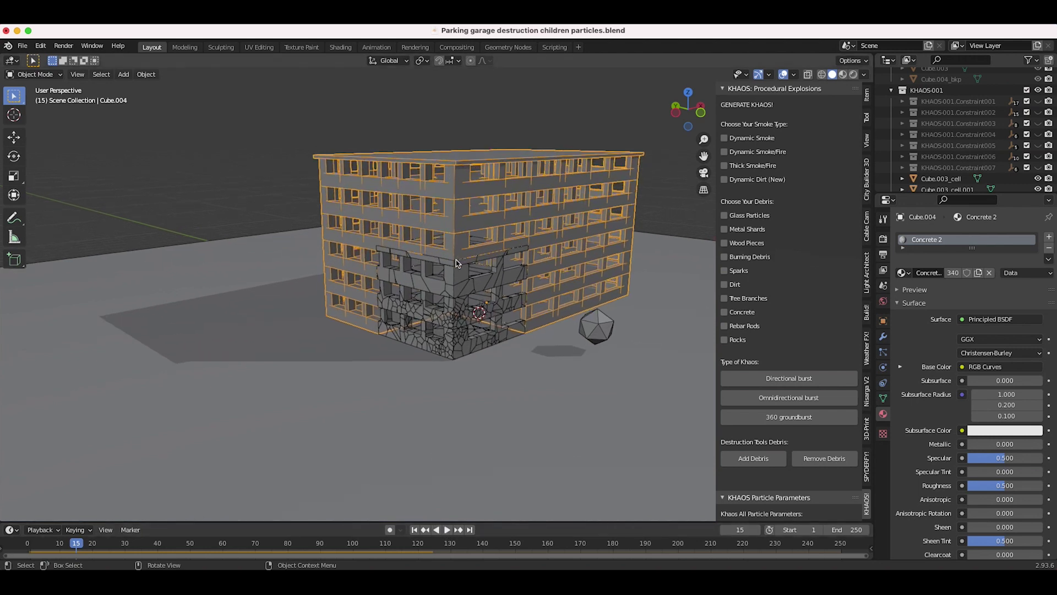
shift+scroll(456, 263, right, 2)
click(430, 410)
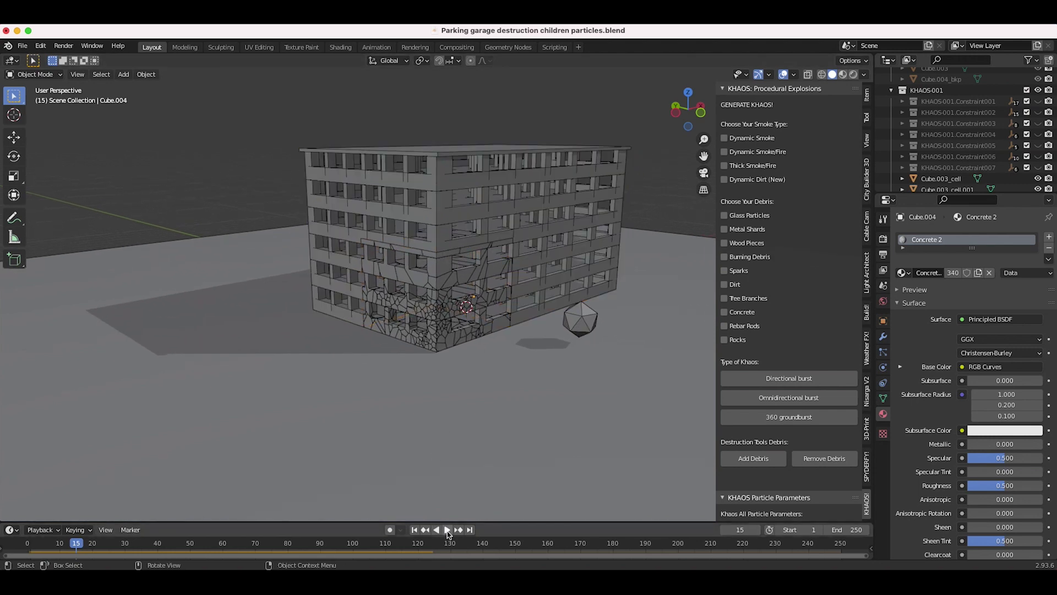
Play the simulation on to frame 64, pause it and examine the clumps of scattered concrete fragments on the ground
click(448, 530)
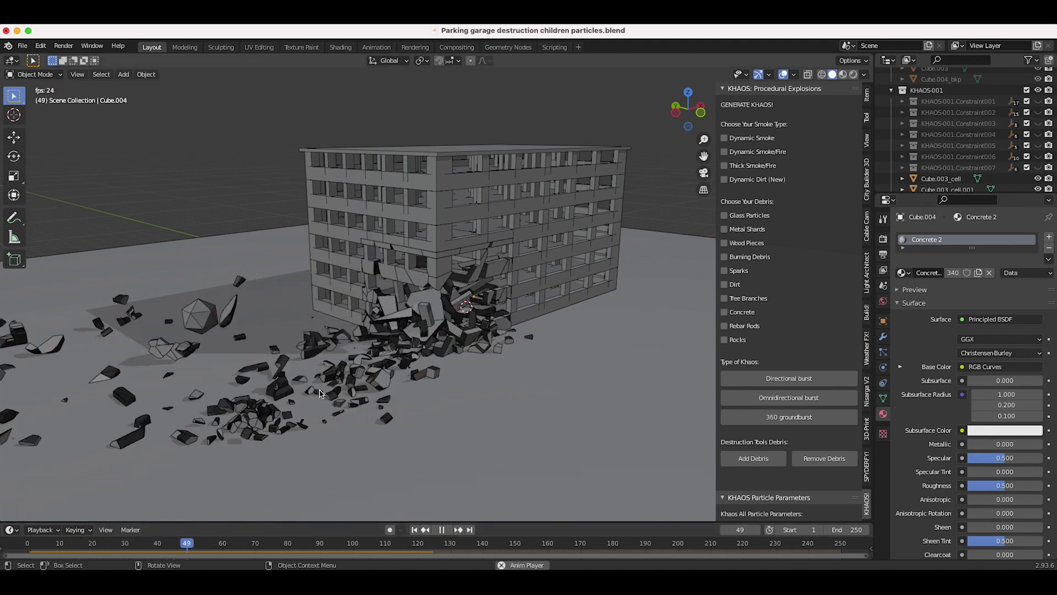
key(space)
shift+scroll(285, 406, left, 3)
click(297, 383)
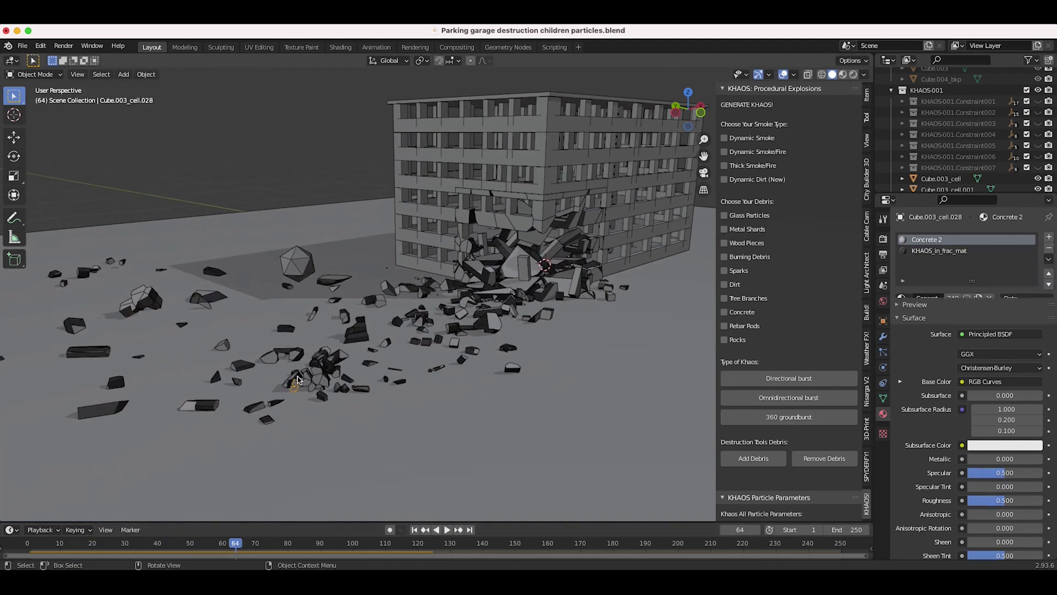
click(305, 384)
scroll(436, 336, up, 2)
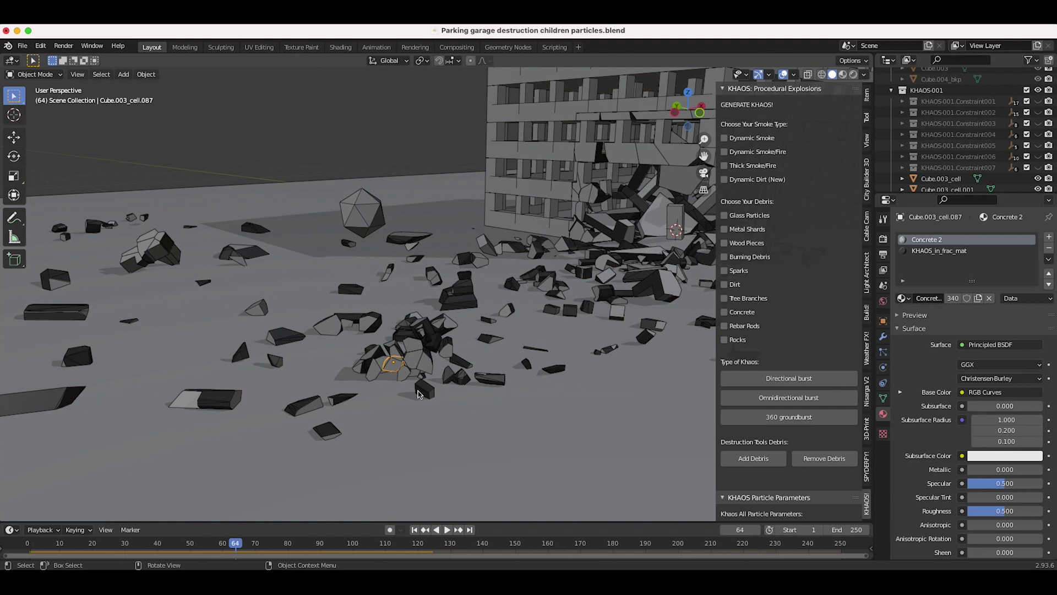
shift+scroll(452, 297, left, 5)
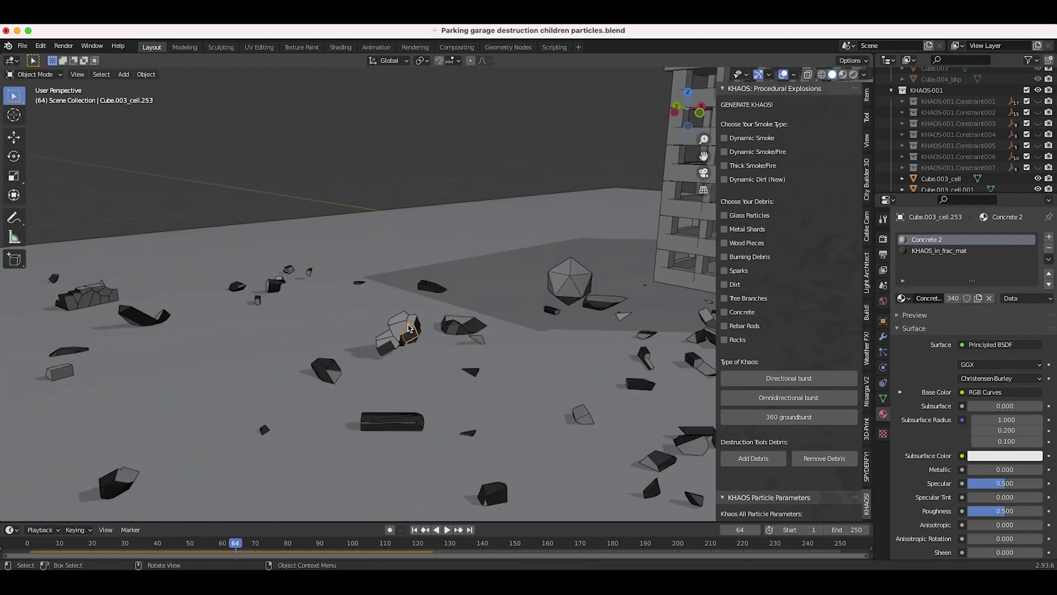
scroll(409, 352, down, 2)
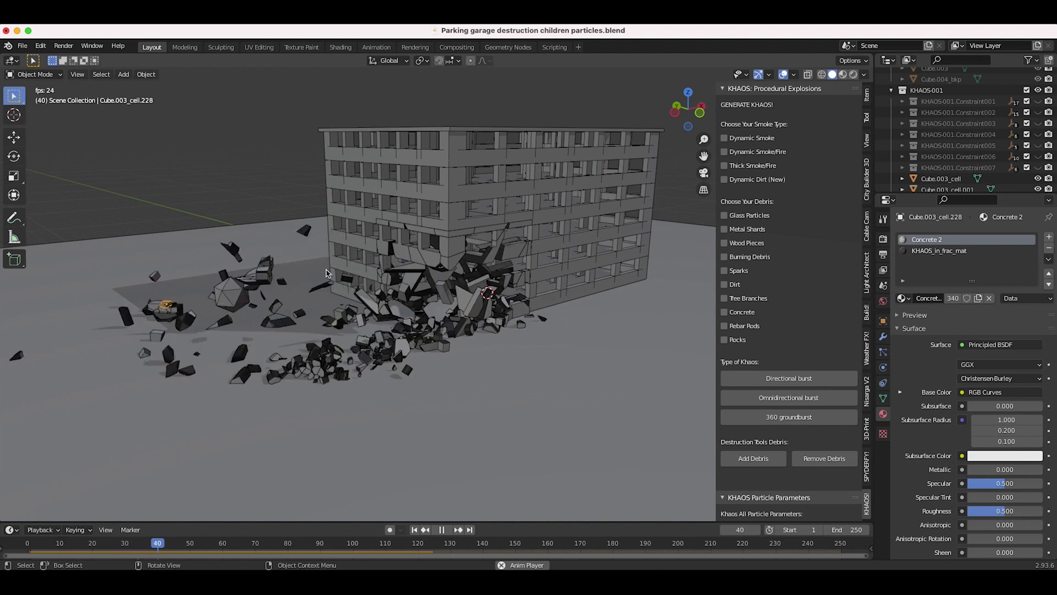
Pause the playback at frame 40 and select the icosphere projectile flying through the debris
key(space)
click(224, 290)
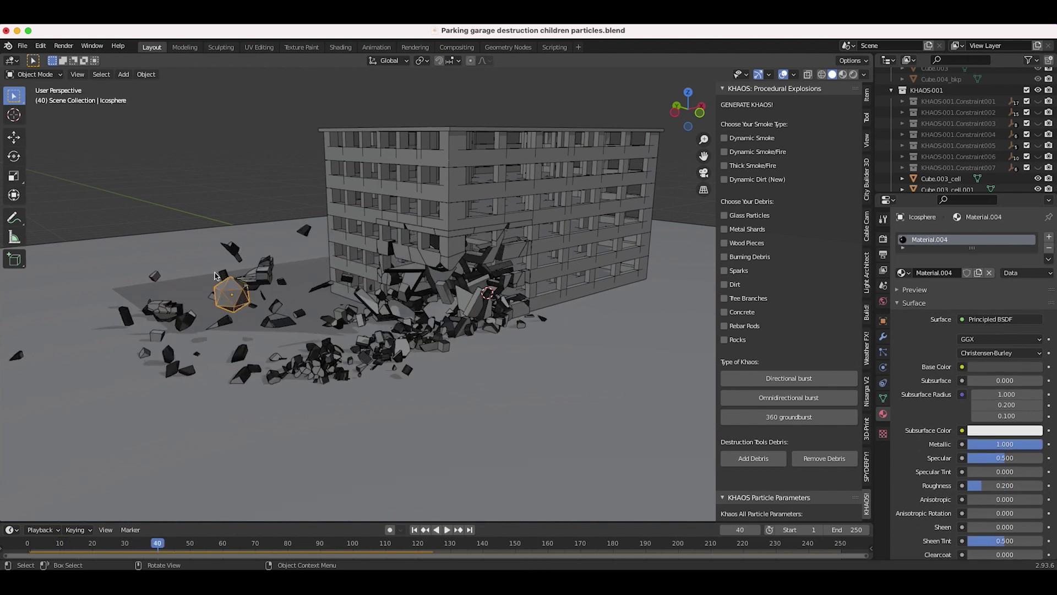
scroll(805, 412, down, 15)
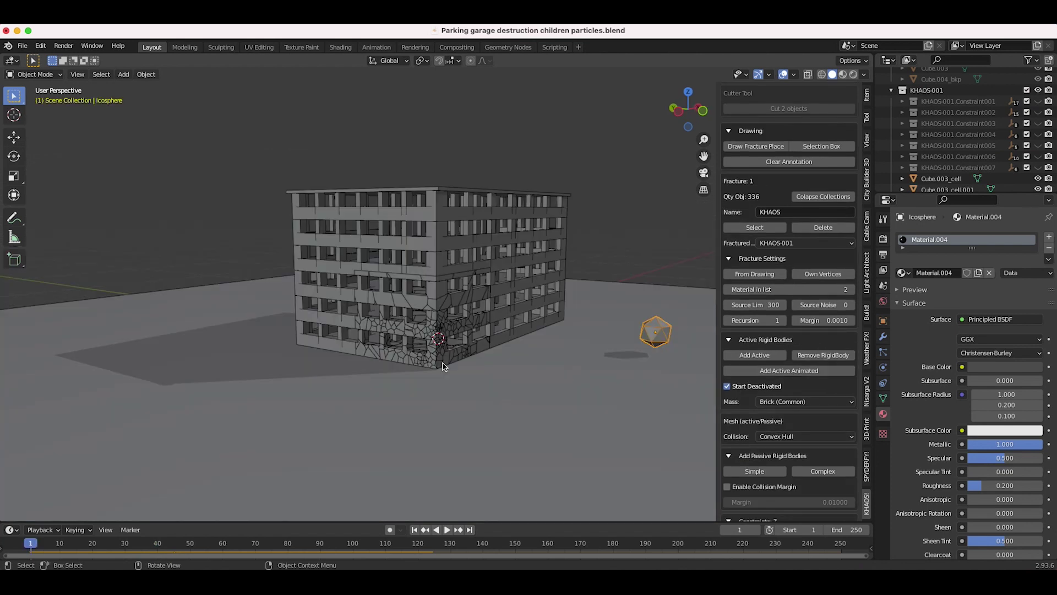
middle_drag(443, 296, 417, 315)
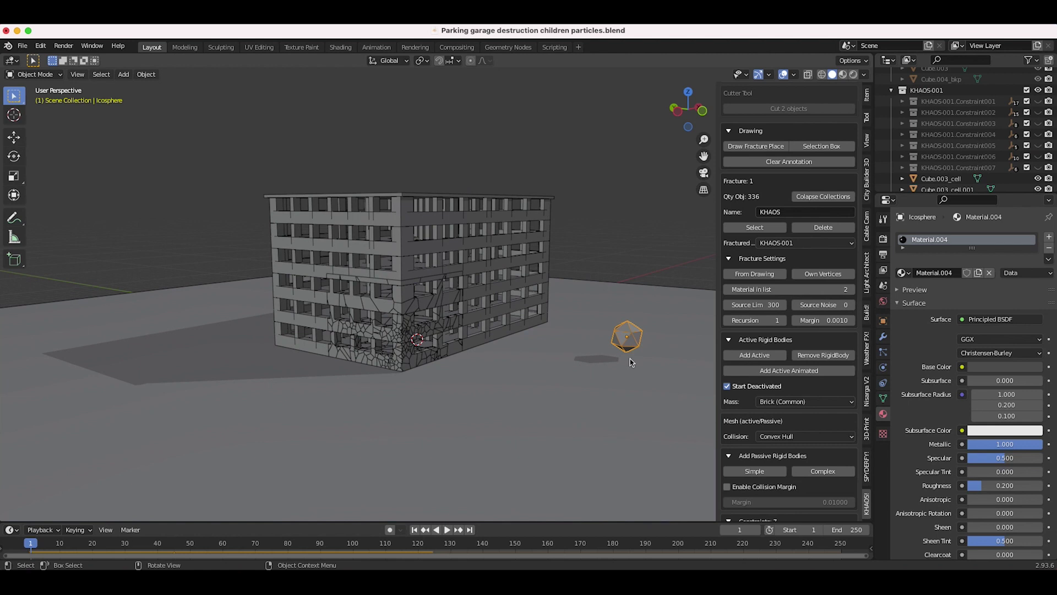
middle_drag(630, 361, 675, 344)
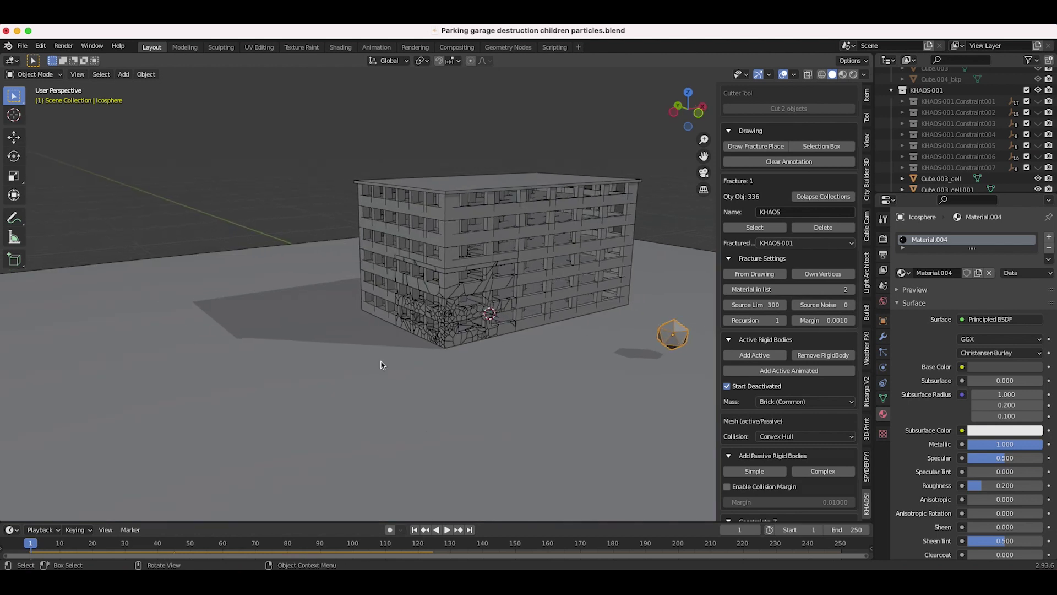
Play the collapse from frame 1, pause it at frame 69 and return to the first frame
key(space)
scroll(533, 405, down, 2)
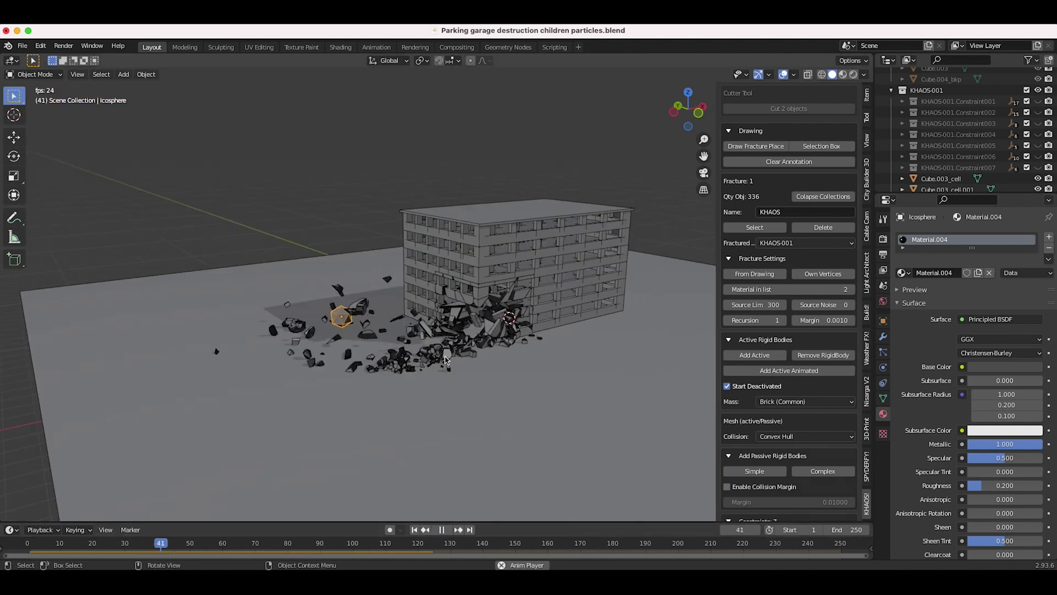
key(space)
middle_drag(458, 371, 449, 364)
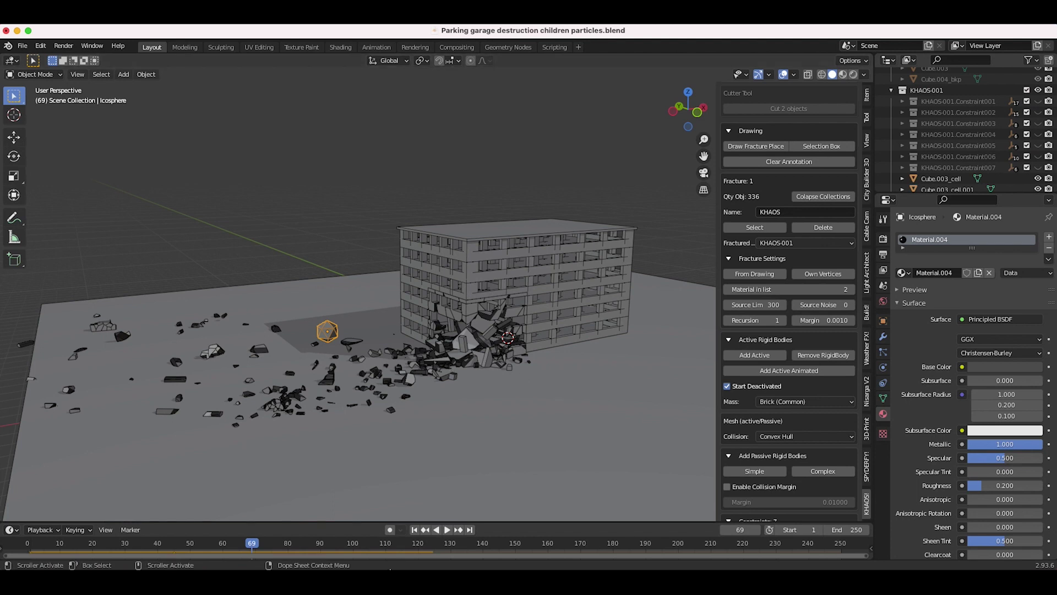
click(416, 525)
scroll(476, 369, up, 3)
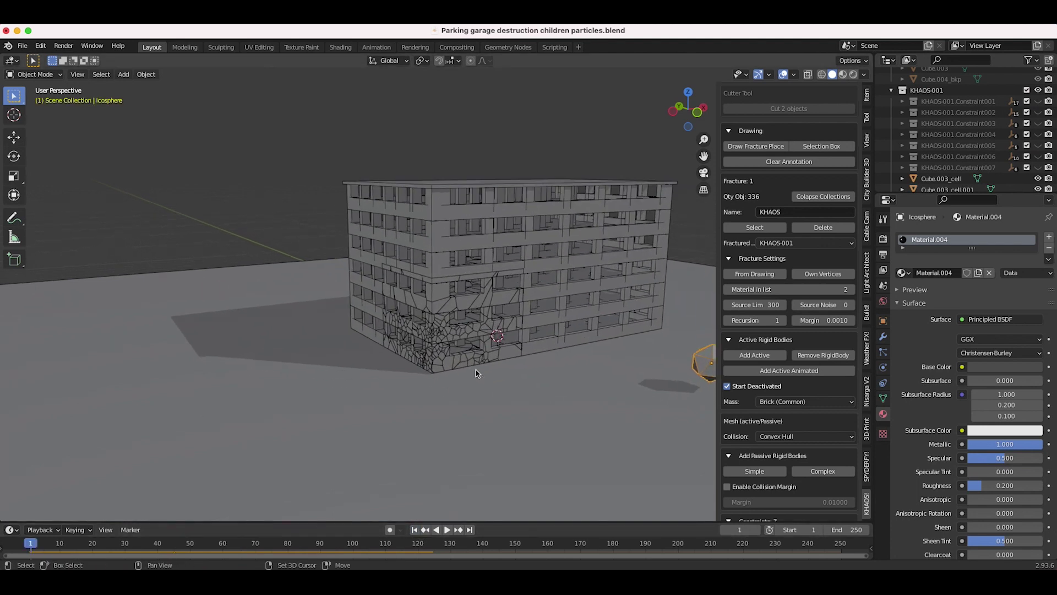
Move the timeline to frame 22, where the icosphere hits the building's corner, and stop playback there
key(Right)
key(space)
click(76, 545)
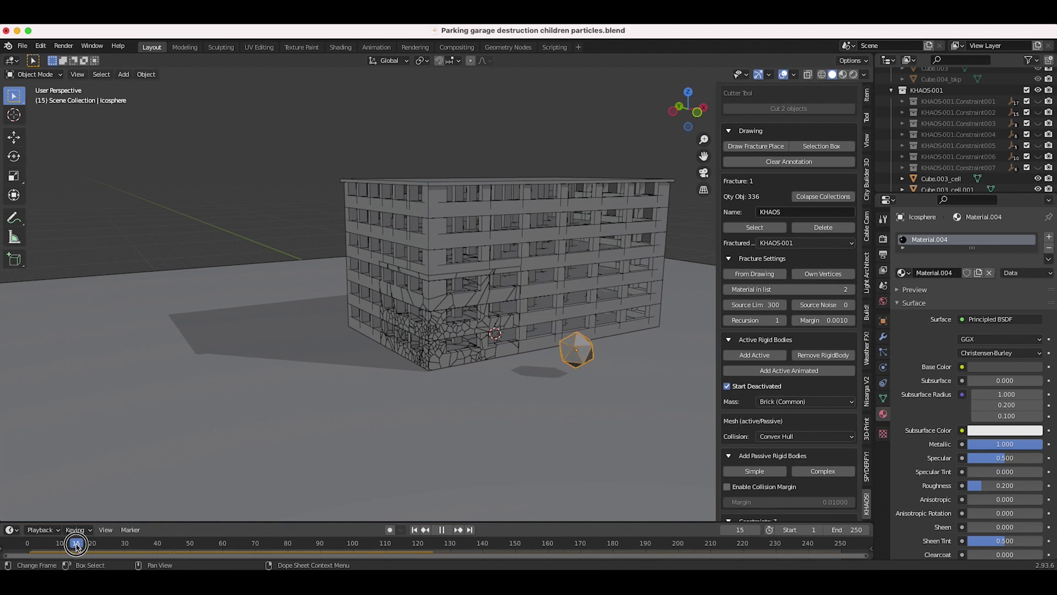
drag(78, 545, 101, 544)
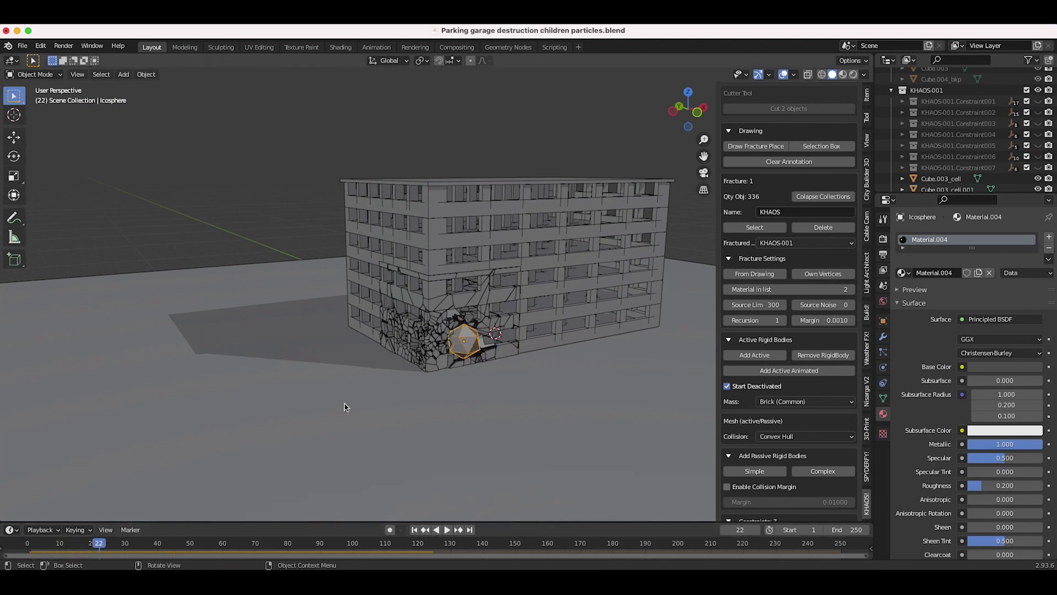
Select all fractured pieces of the KHAOS-001 fracture at the building's corner
scroll(390, 395, left, 3)
scroll(389, 395, up, 4)
scroll(389, 395, down, 2)
middle_drag(388, 392, 388, 395)
middle_drag(374, 274, 373, 273)
scroll(808, 278, up, 3)
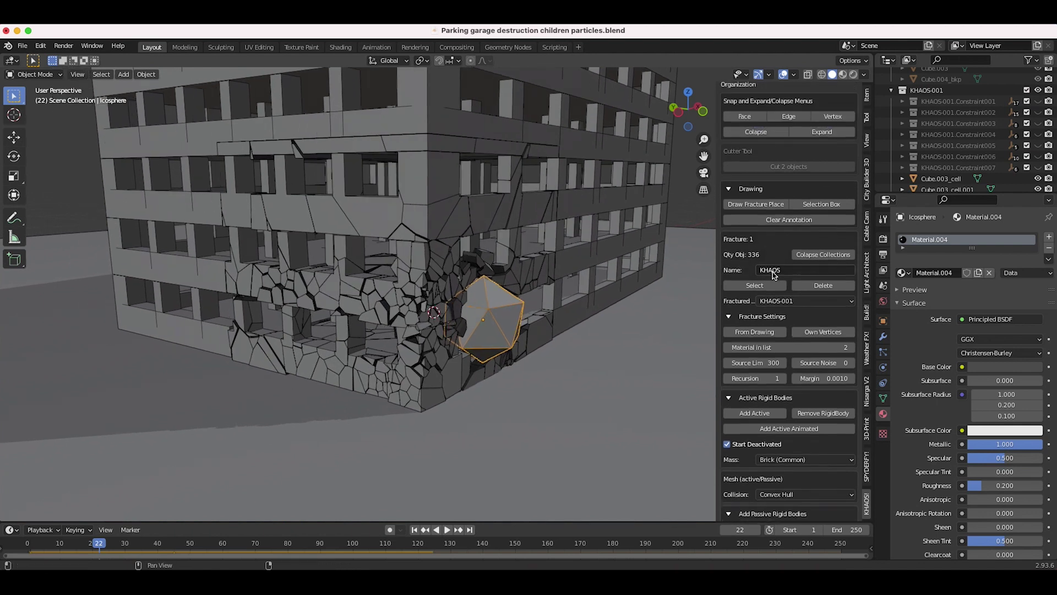
click(762, 286)
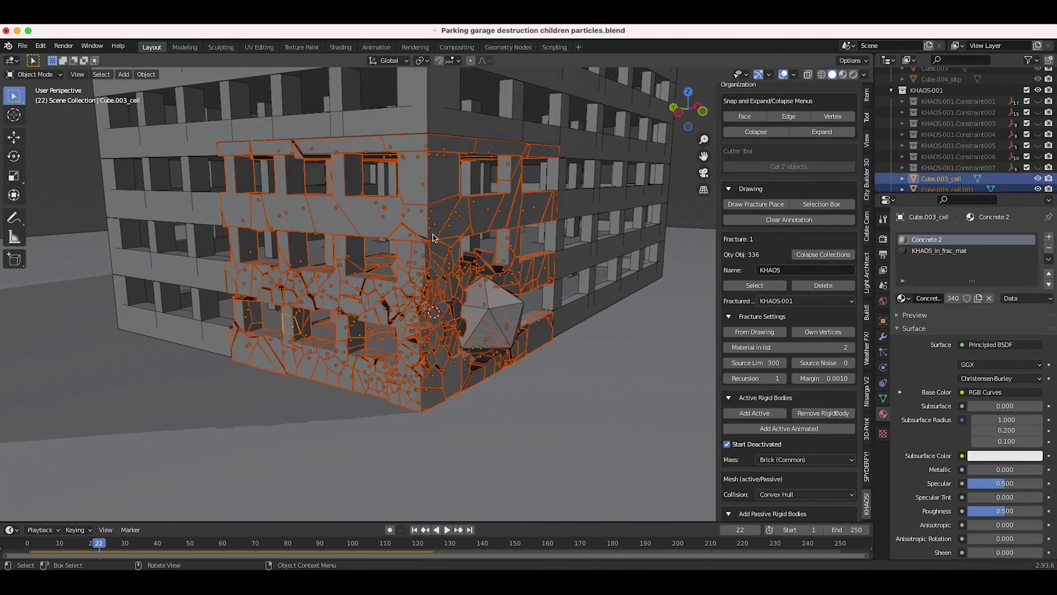
scroll(764, 385, down, 15)
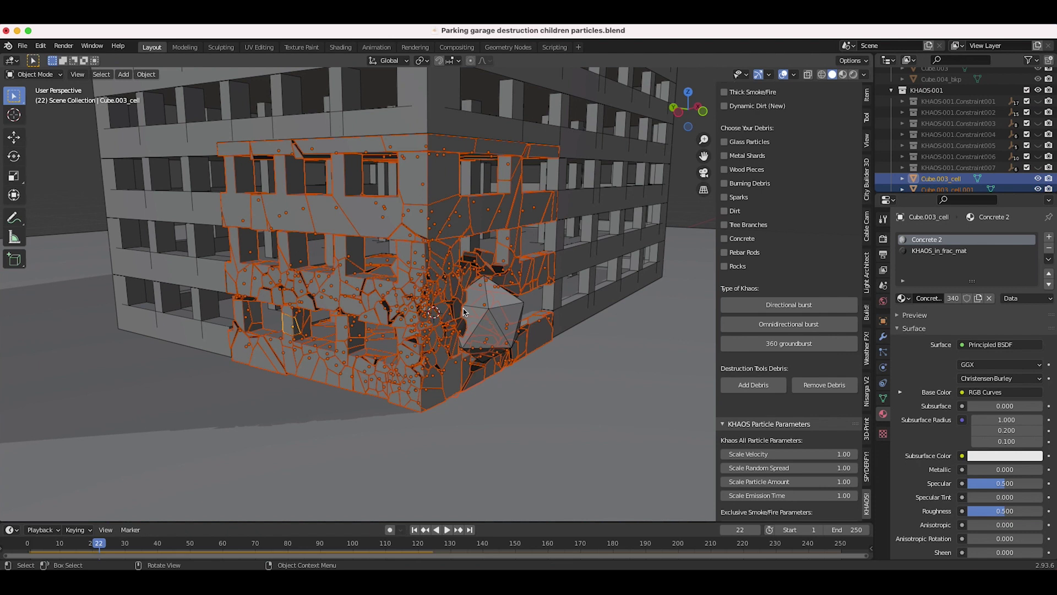
Select individual fragments along the fractured corner column, from the level below the ceiling slab down to the ground
scroll(462, 311, up, 3)
click(414, 247)
shift+click(420, 289)
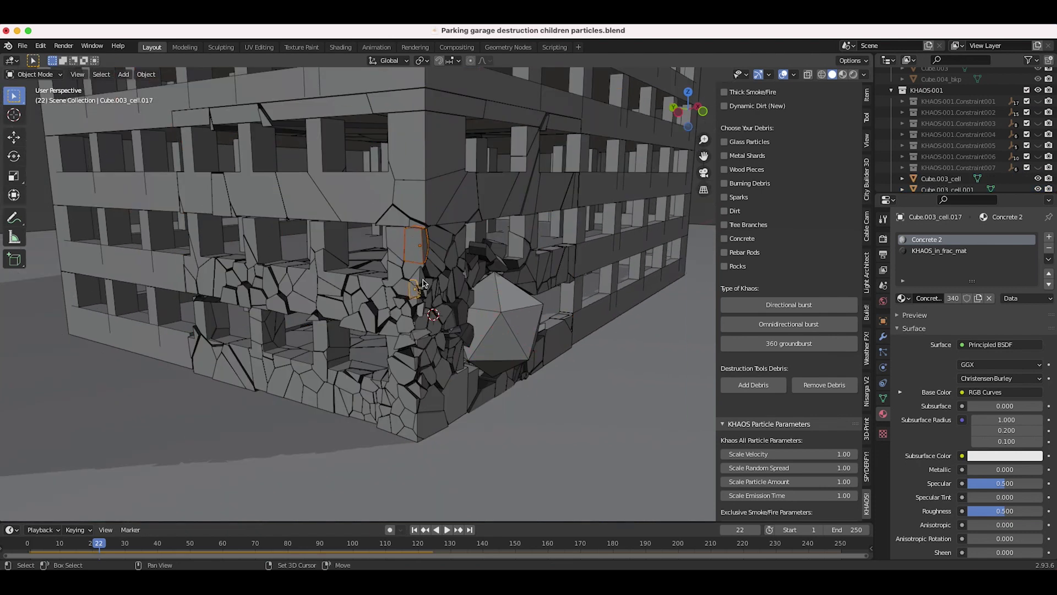
shift+click(452, 281)
shift+click(443, 321)
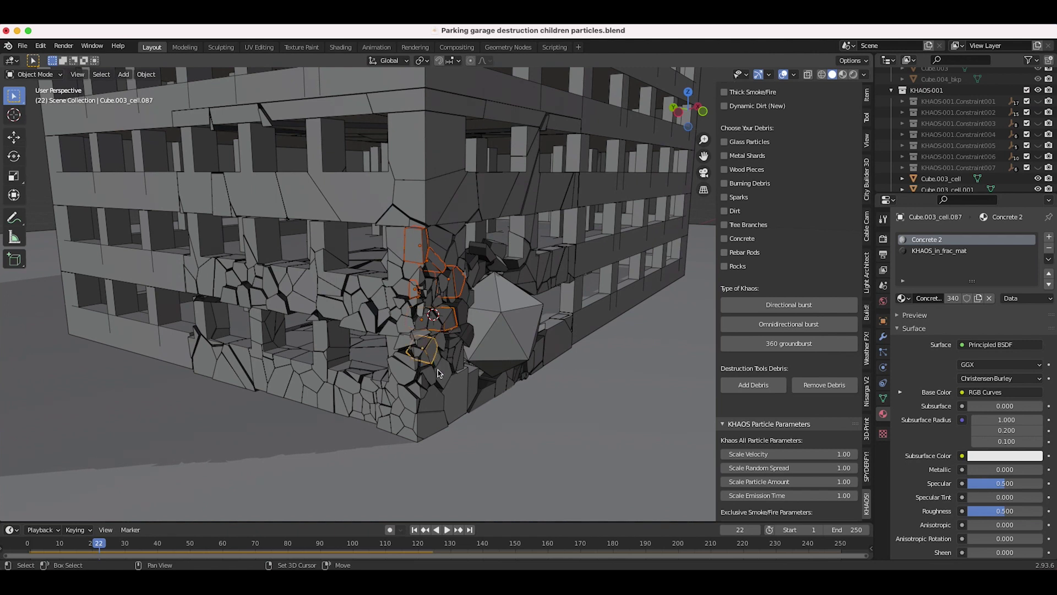
shift+click(456, 391)
shift+click(424, 426)
shift+click(430, 401)
shift+click(408, 403)
shift+click(408, 375)
Add the fragments of the front facade's parapet, pillar and base wall beside the corner column to the selection
shift+click(329, 291)
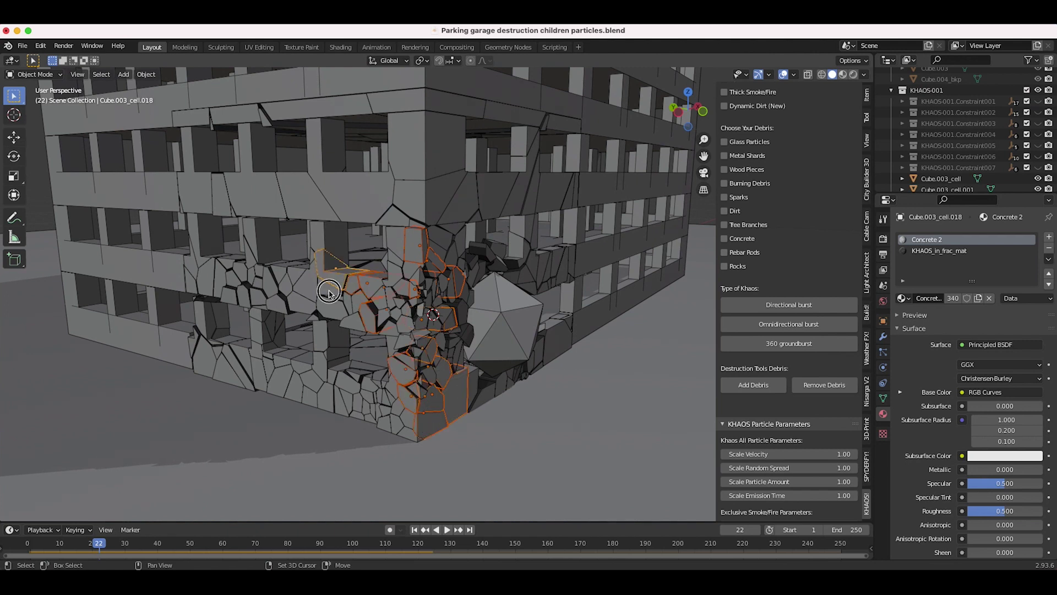
shift+click(330, 314)
shift+click(319, 338)
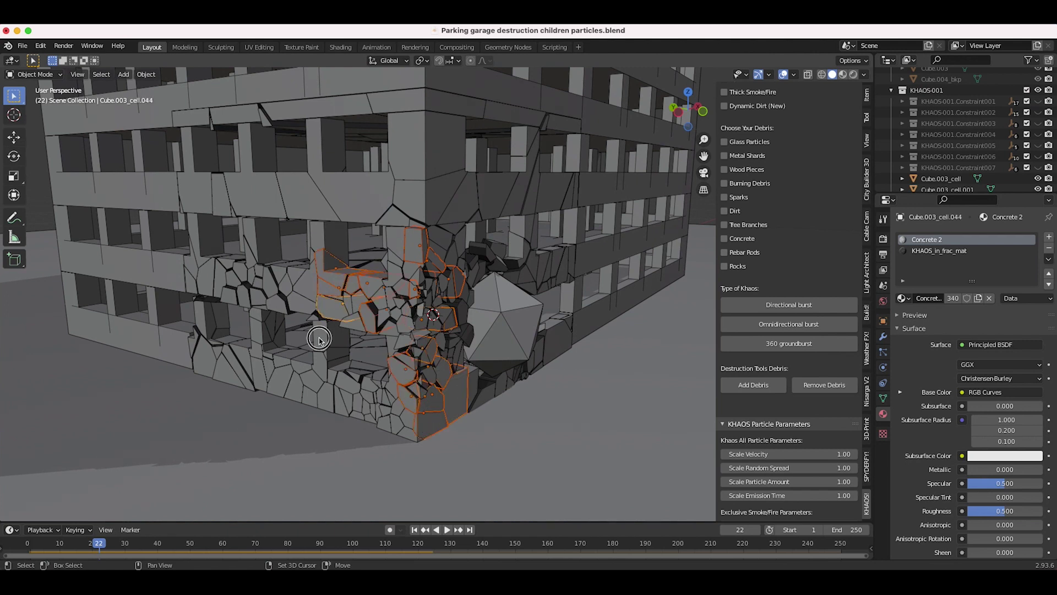
shift+click(318, 372)
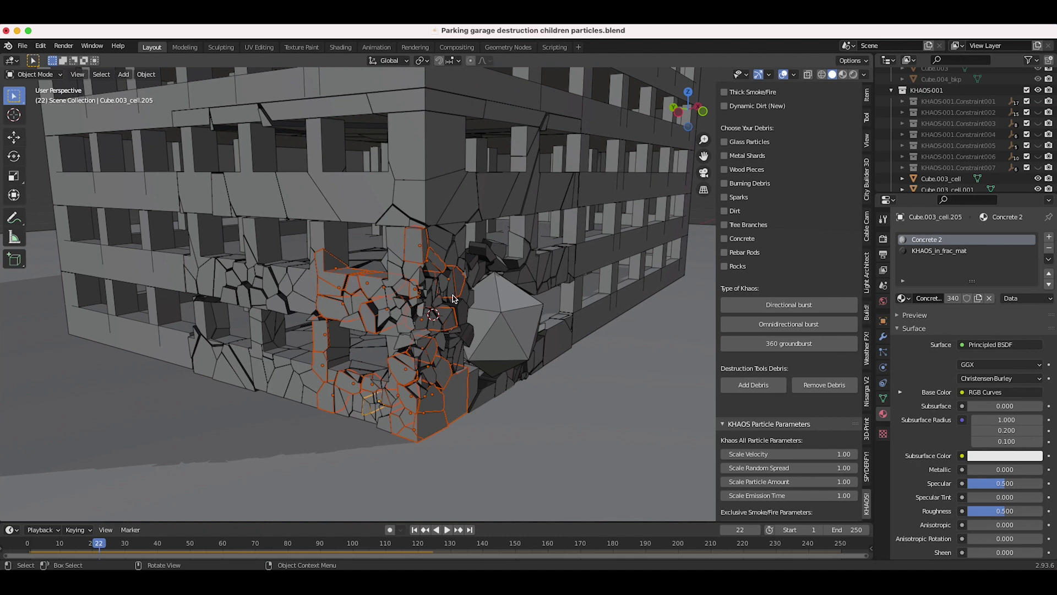
Add the fragments on both faces at the top of the fractured corner column to the selection
shift+click(442, 240)
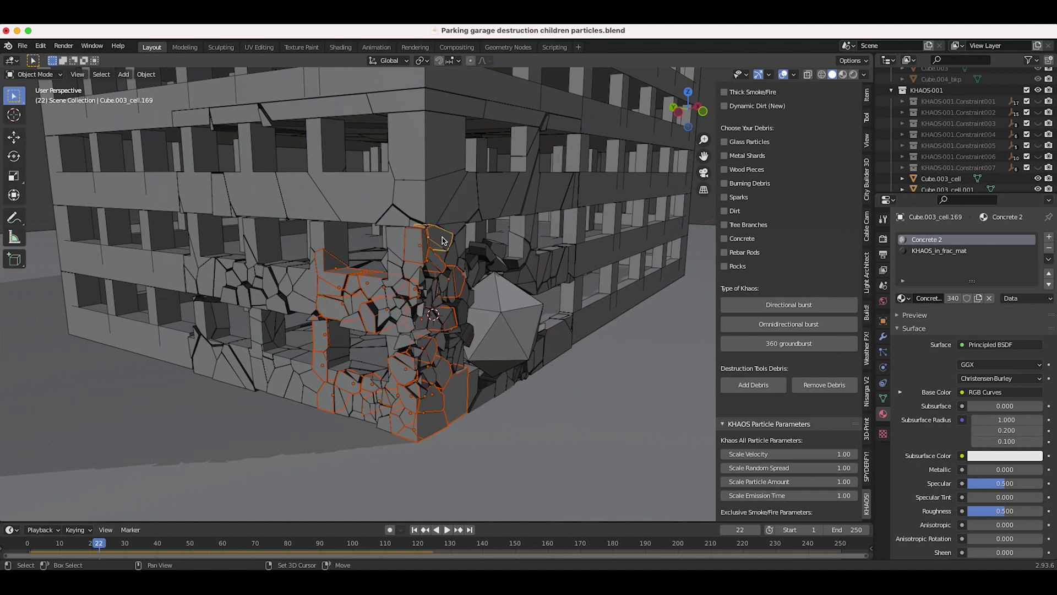
shift+click(452, 253)
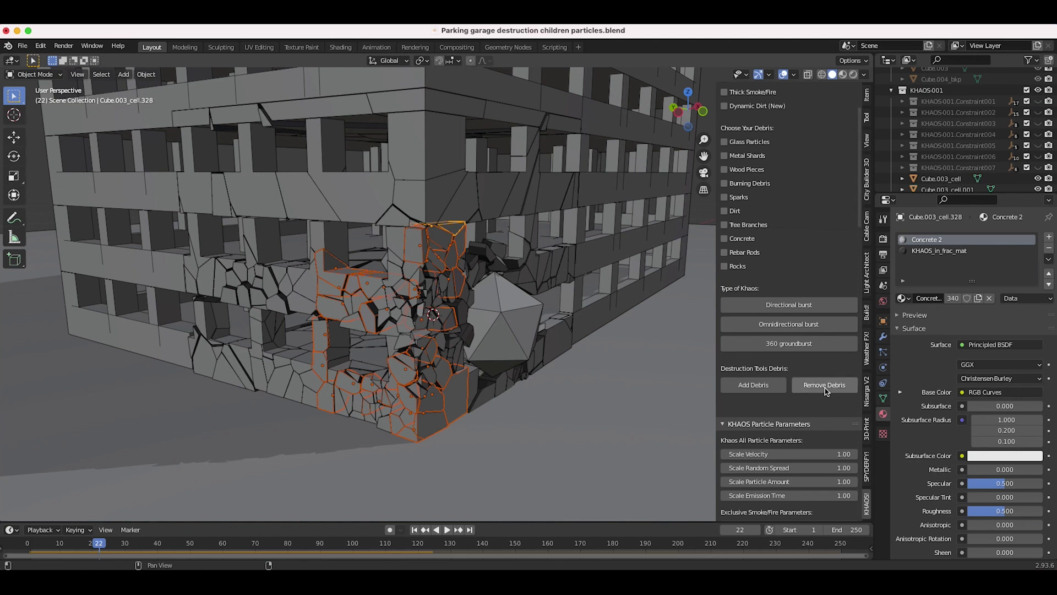
shift+click(399, 242)
shift+click(393, 265)
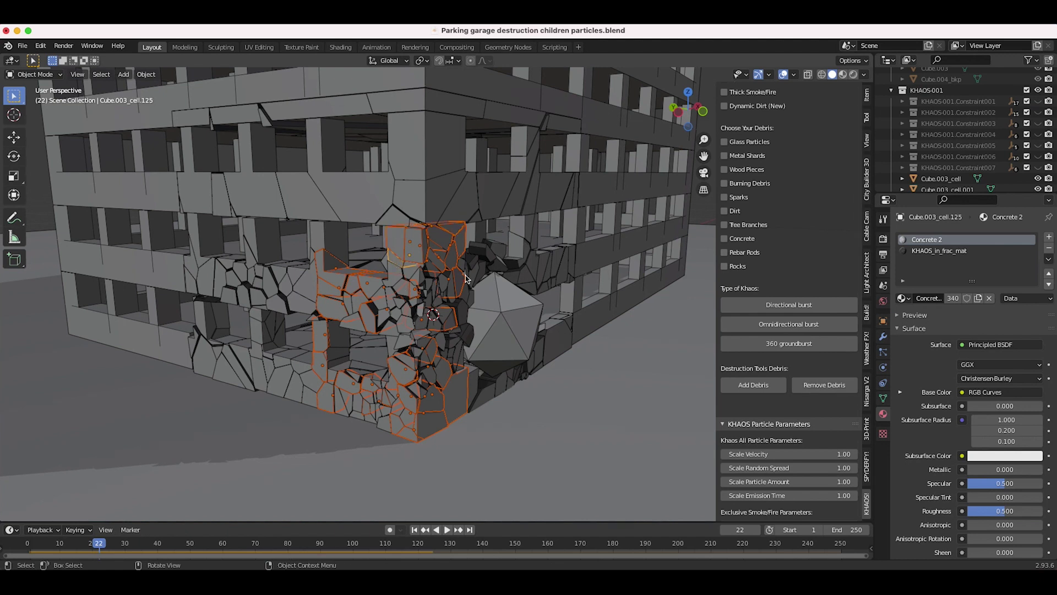
Add the upper and lower fragments of the front facade and the loose fragments behind the wrecking ball to the selection
shift+middle_drag(495, 361, 377, 391)
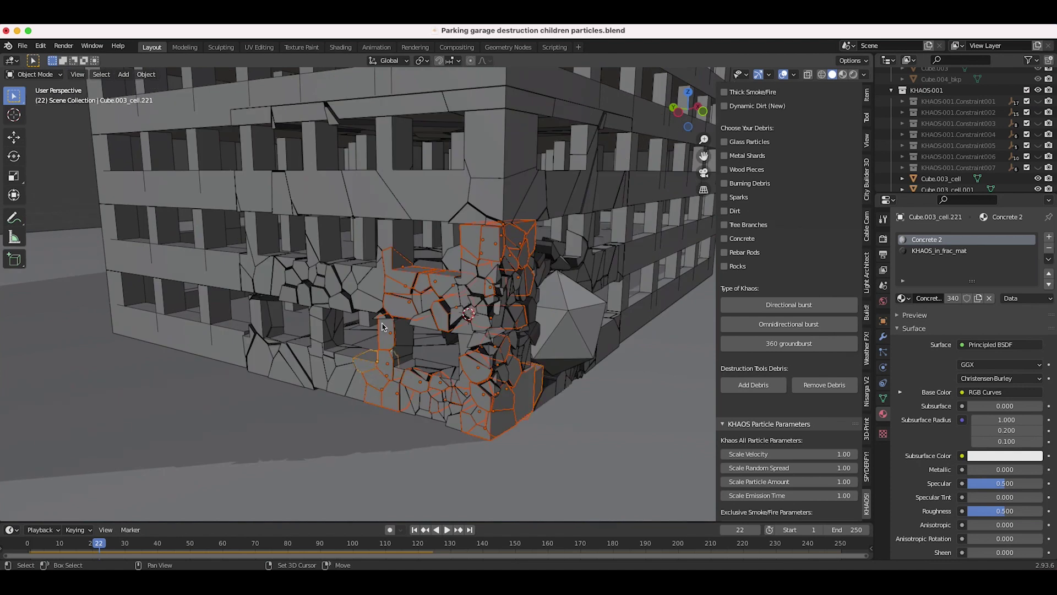
shift+click(378, 293)
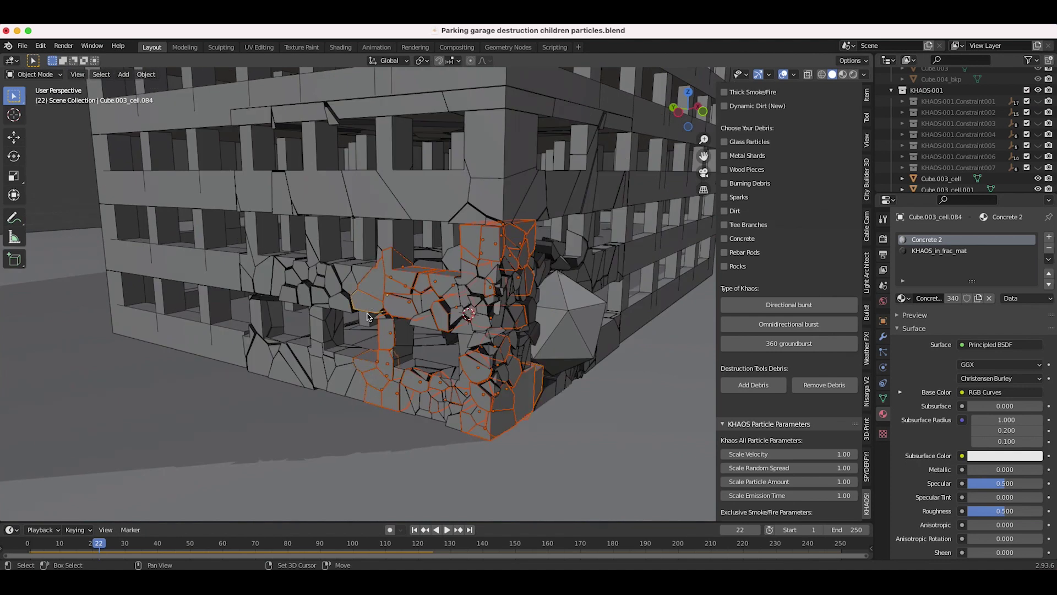
shift+click(342, 378)
middle_drag(342, 378, 433, 284)
shift+click(419, 344)
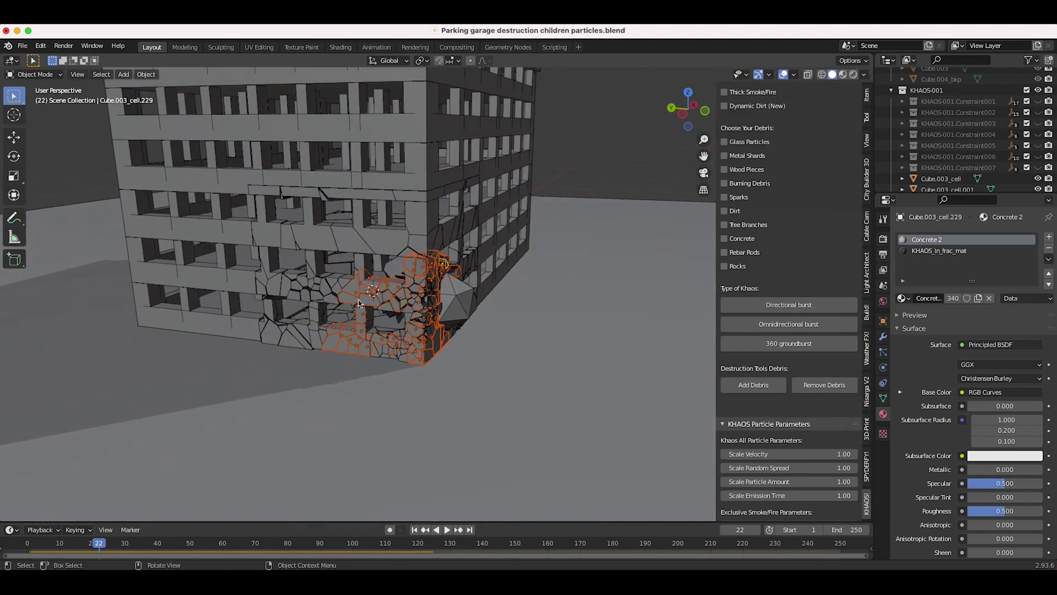
middle_drag(516, 283, 477, 315)
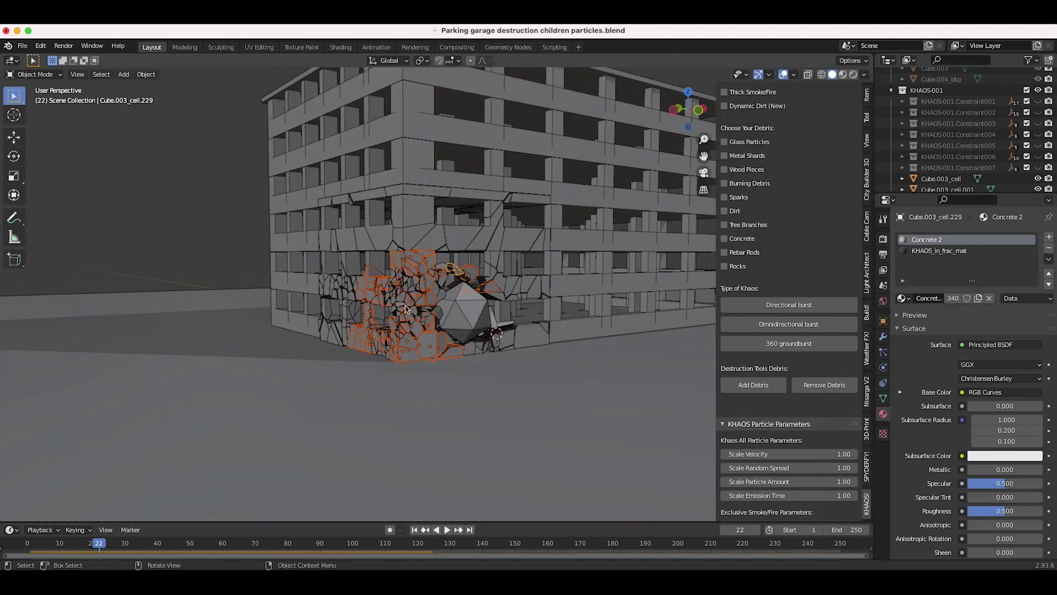
middle_drag(405, 309, 394, 311)
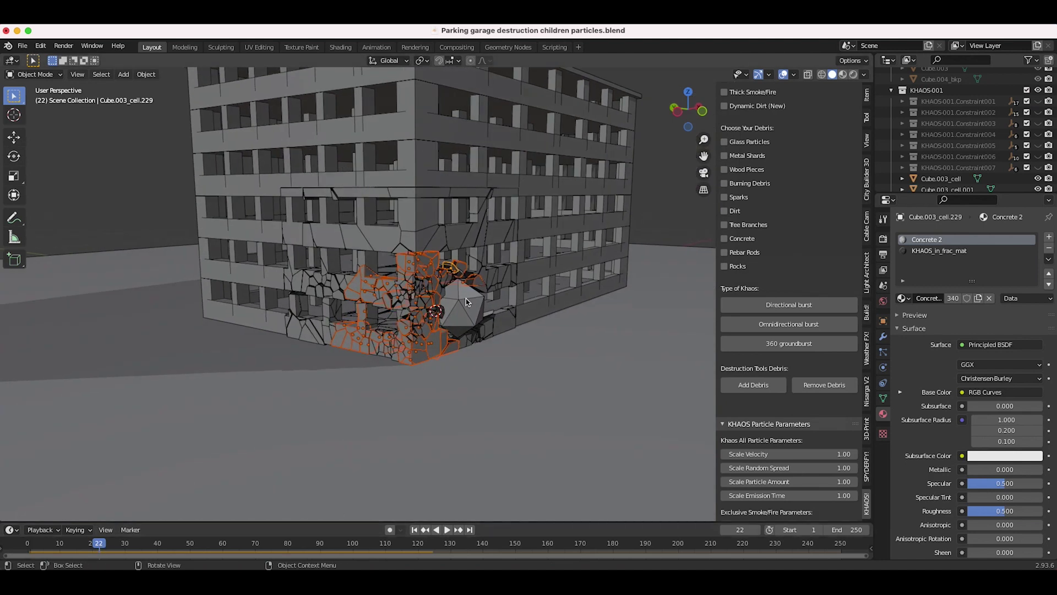
Add Concrete debris to the selected fragments with the KHAOS destruction tools
scroll(771, 215, up, 3)
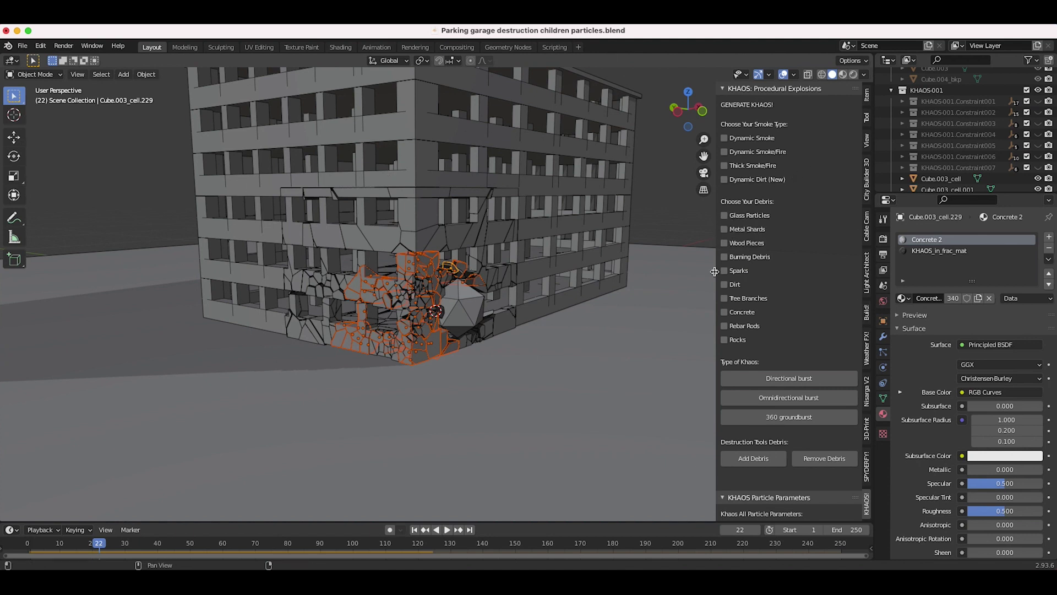
scroll(773, 301, down, 1)
scroll(773, 300, down, 1)
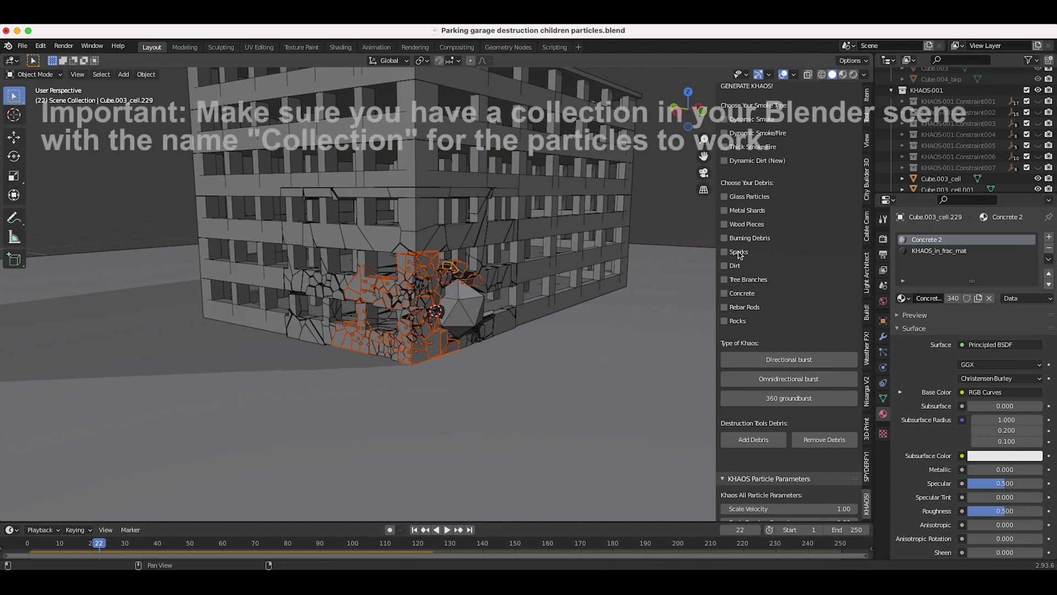
click(725, 293)
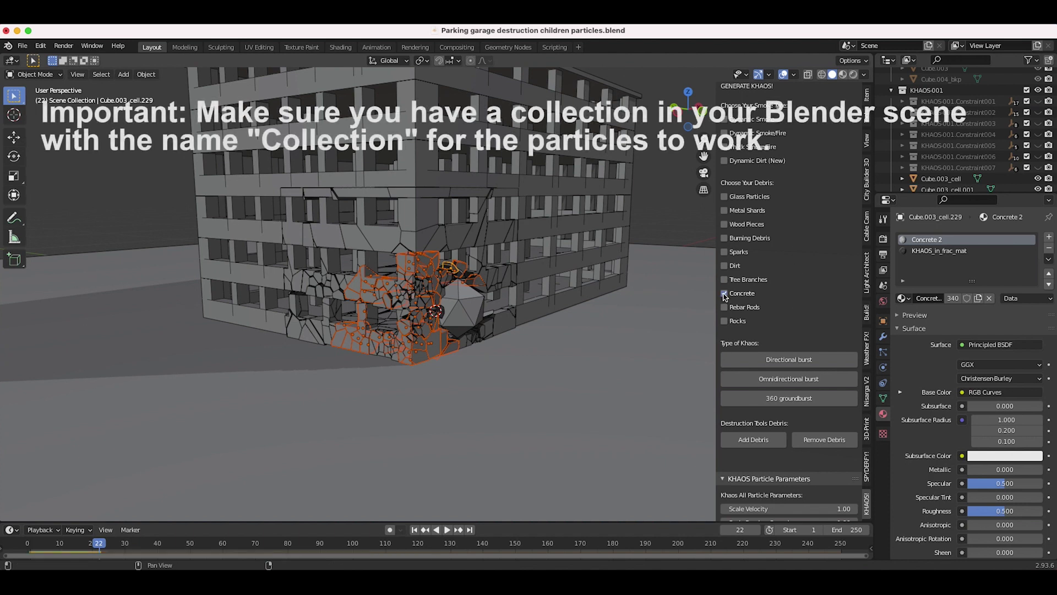
click(768, 441)
Play the simulation from the start to about frame 55 to check the concrete debris
middle_drag(516, 346, 593, 323)
key(shift+Left)
key(space)
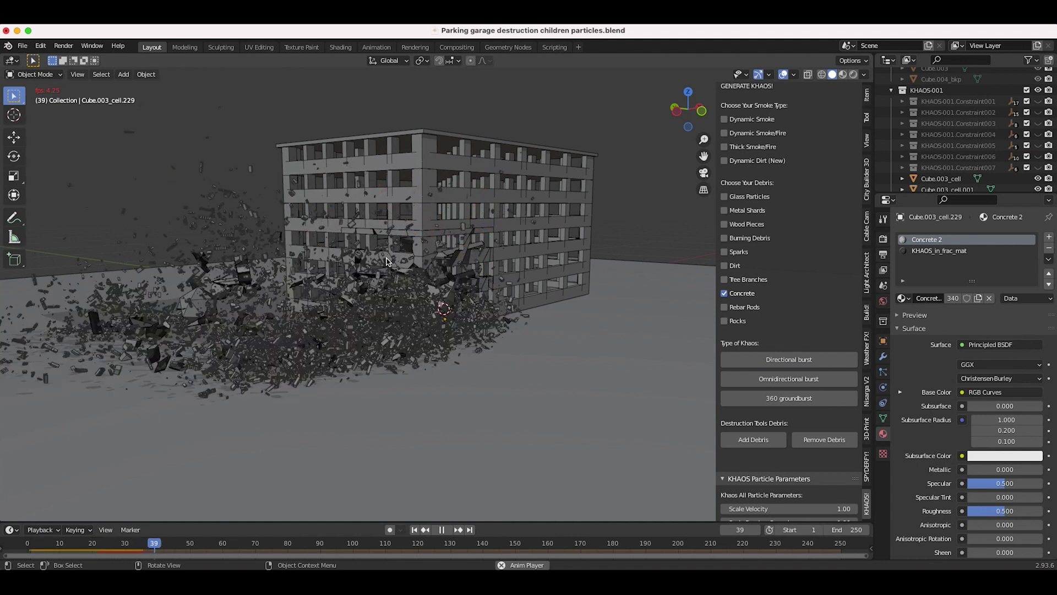
scroll(386, 258, down, 2)
middle_drag(386, 259, 295, 309)
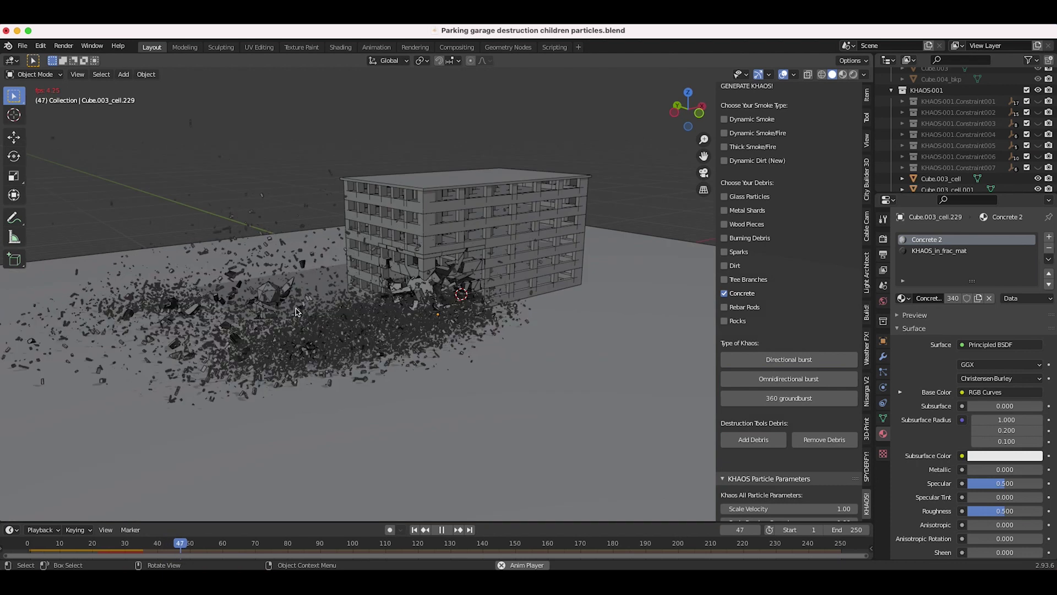
key(space)
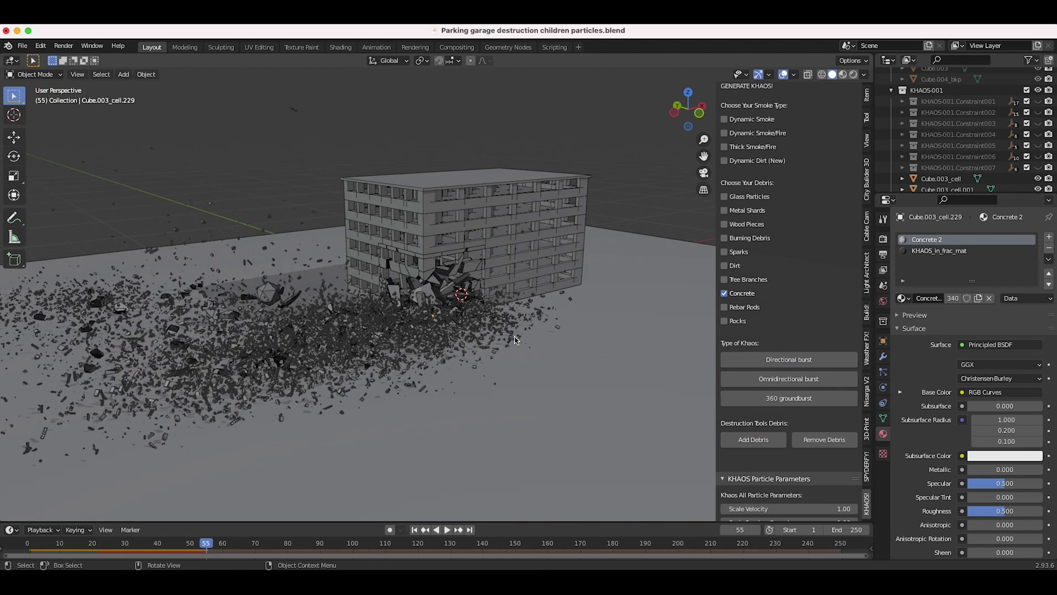
Pick a debris-emitting fragment at the destroyed corner and set its concrete particle emission number to 10
middle_drag(511, 297, 391, 324)
click(432, 305)
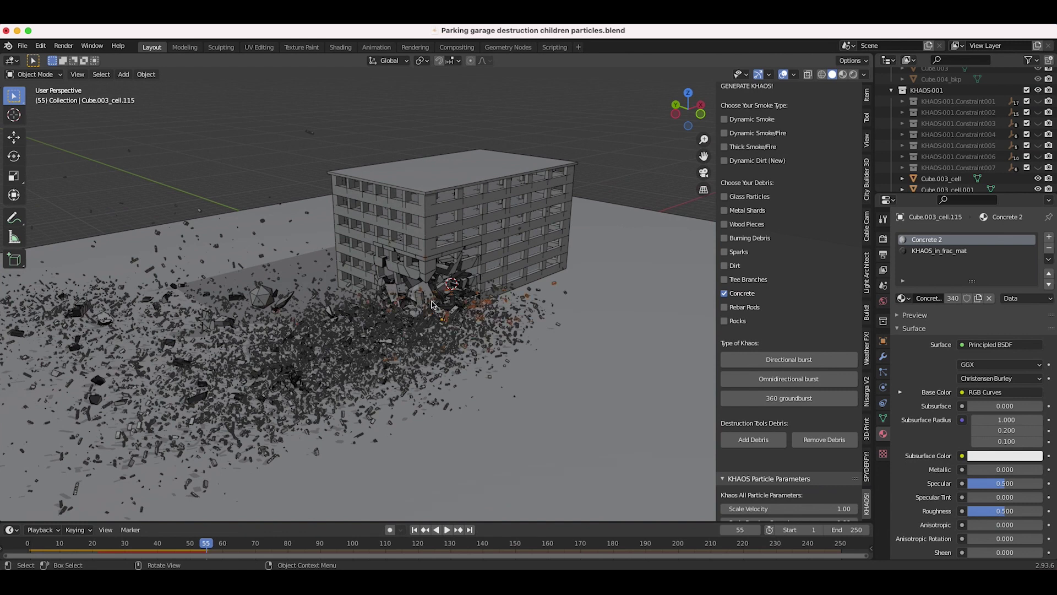
scroll(397, 306, up, 2)
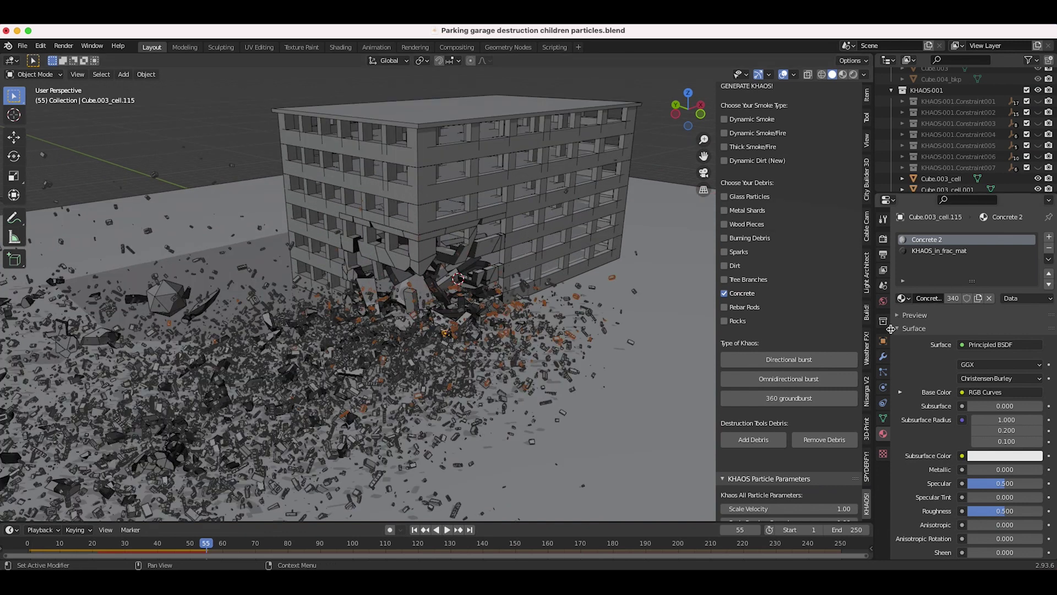
click(883, 372)
scroll(953, 311, down, 5)
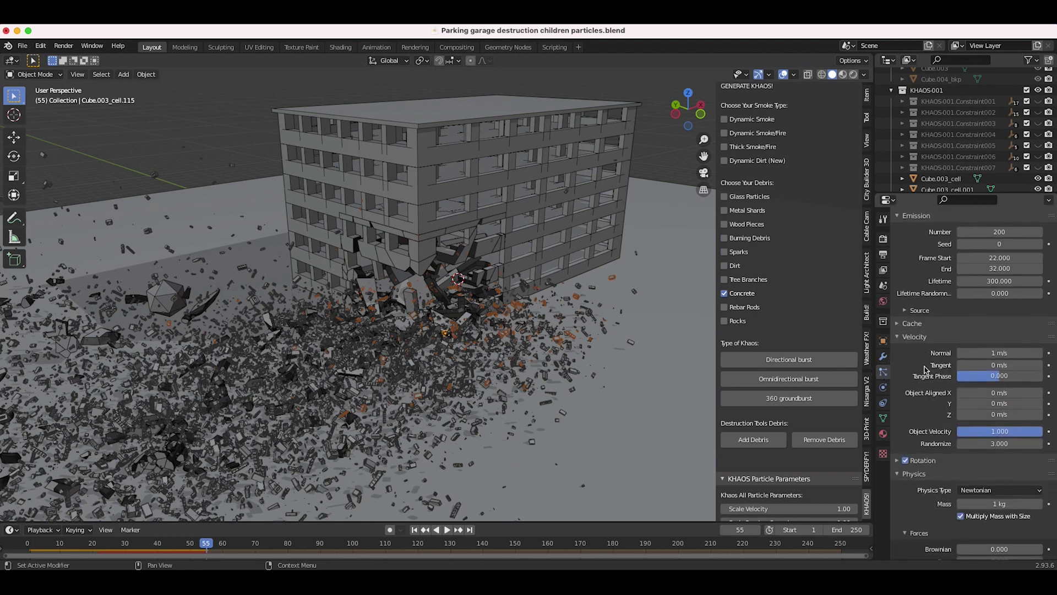
scroll(925, 369, up, 5)
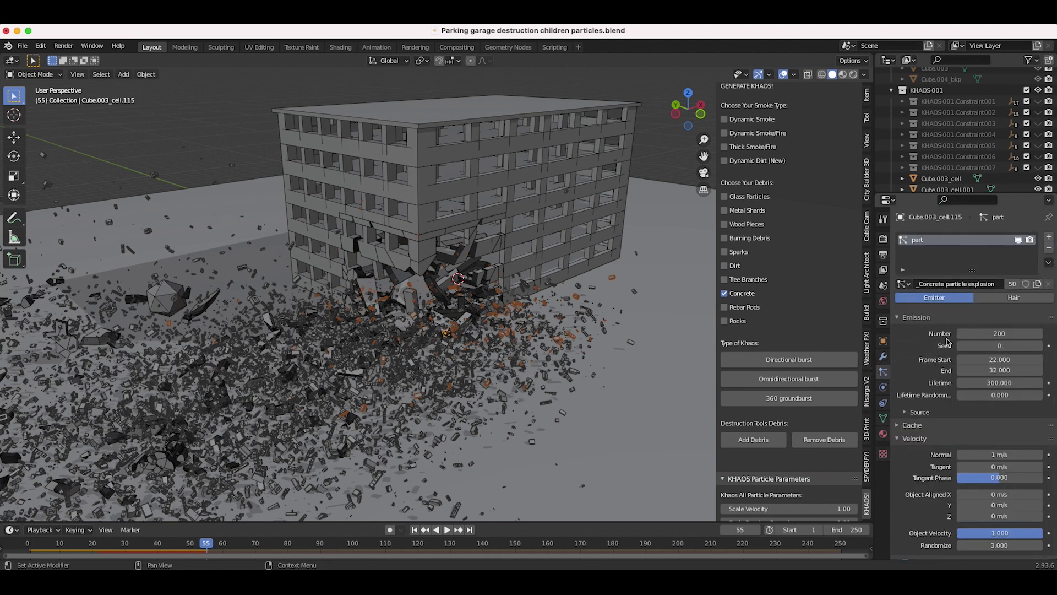
click(990, 334)
text(10)
key(Return)
Set the particle velocity to 0.2 m/s along the normal and its randomization to 1
scroll(991, 337, down, 5)
click(996, 355)
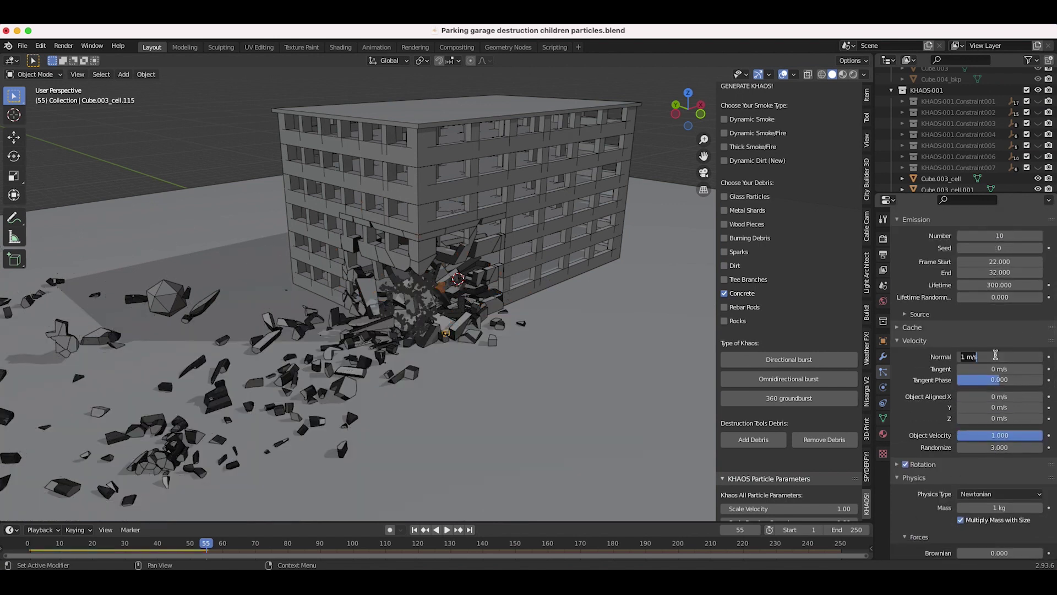
text(0.2)
key(Return)
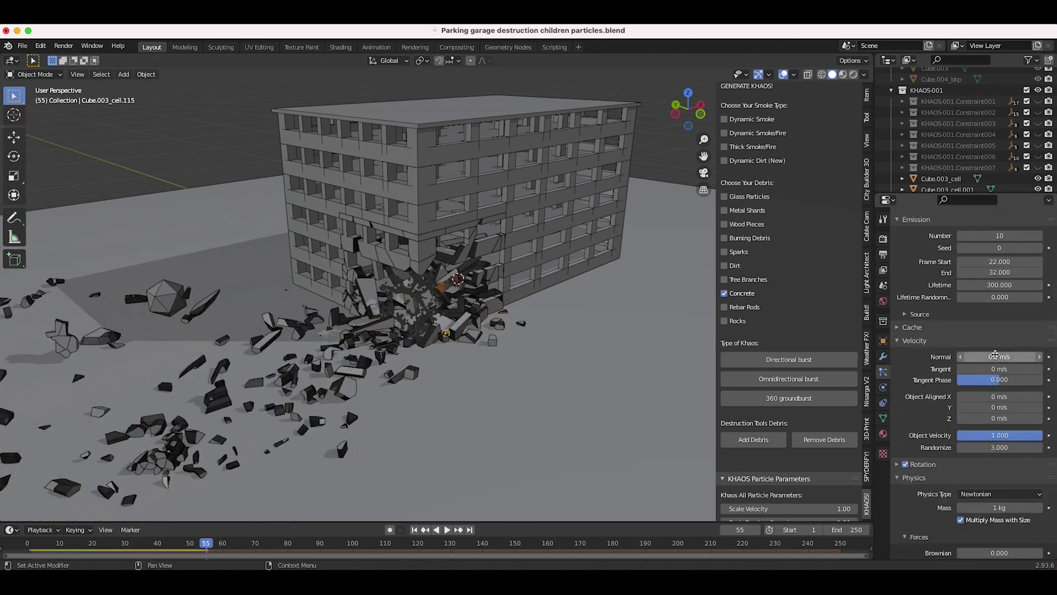
scroll(940, 407, up, 3)
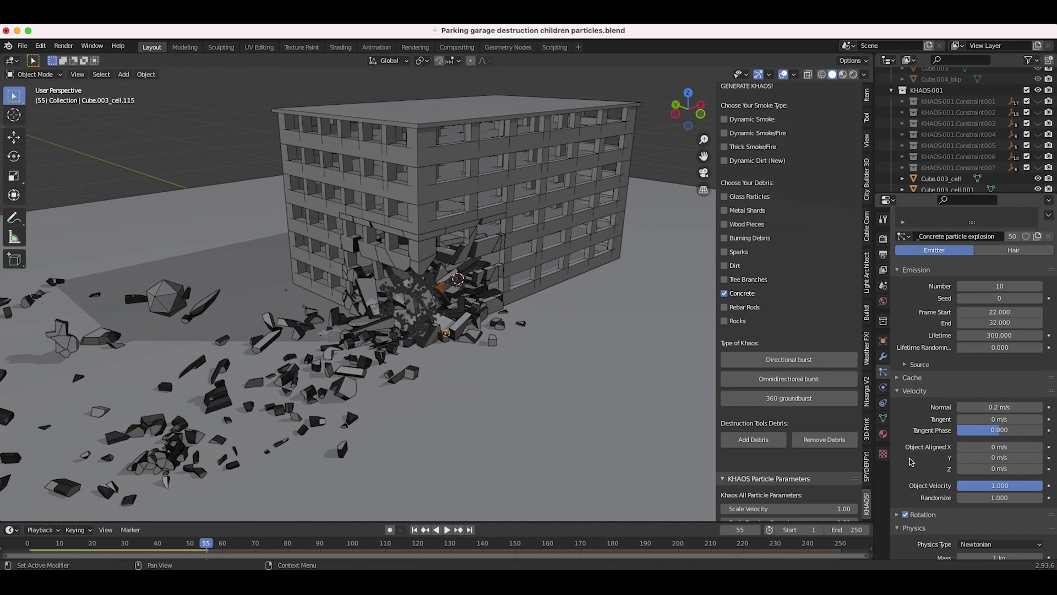
Replay the simulation from the start to about frame 52 and examine the spread of the debris from several angles
mouse_move(468, 262)
middle_down()
mouse_move(411, 254)
mouse_move(472, 264)
middle_up()
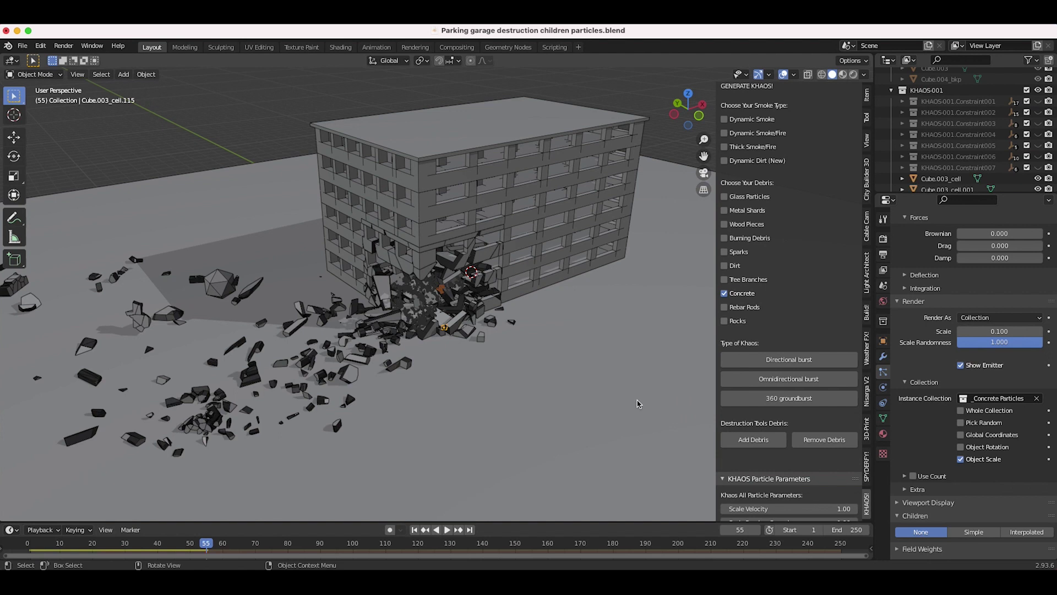
click(414, 529)
click(446, 529)
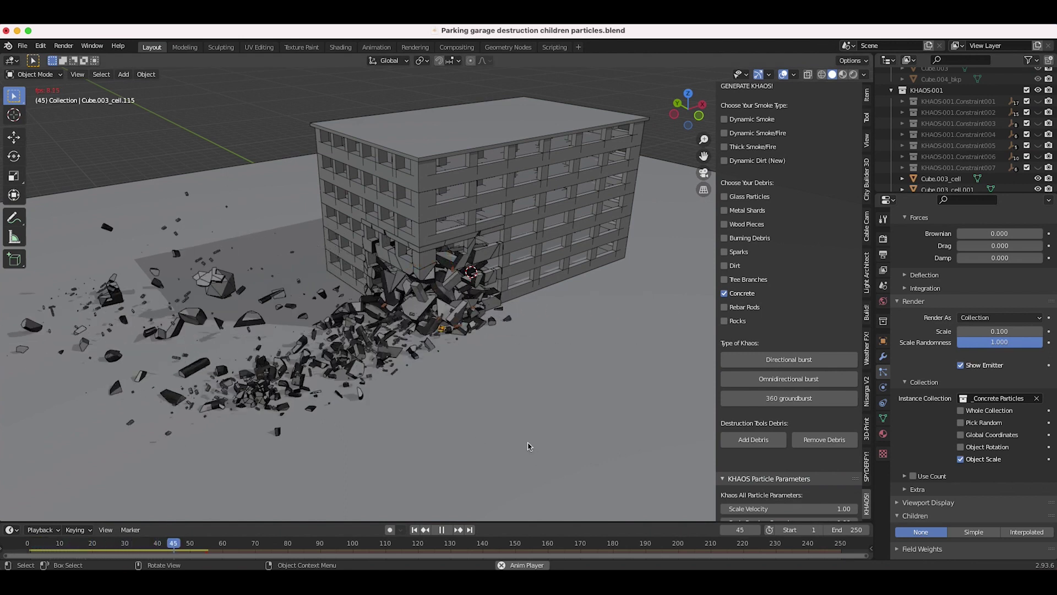
key(space)
scroll(426, 387, down, 10)
scroll(426, 386, up, 5)
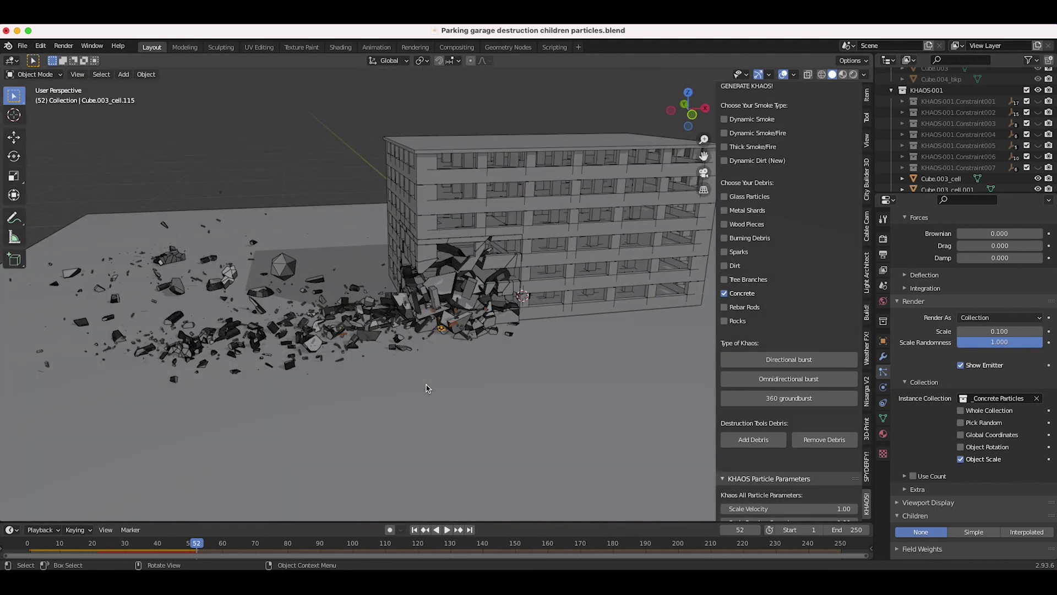
shift+scroll(454, 350, left, 5)
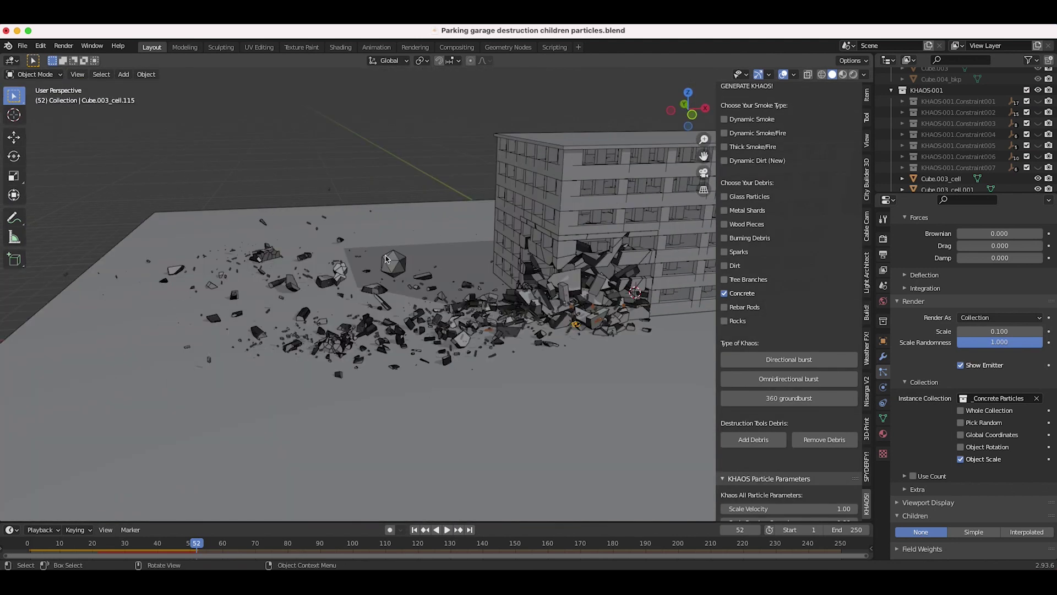
click(432, 153)
scroll(491, 317, right, 5)
scroll(491, 318, left, 10)
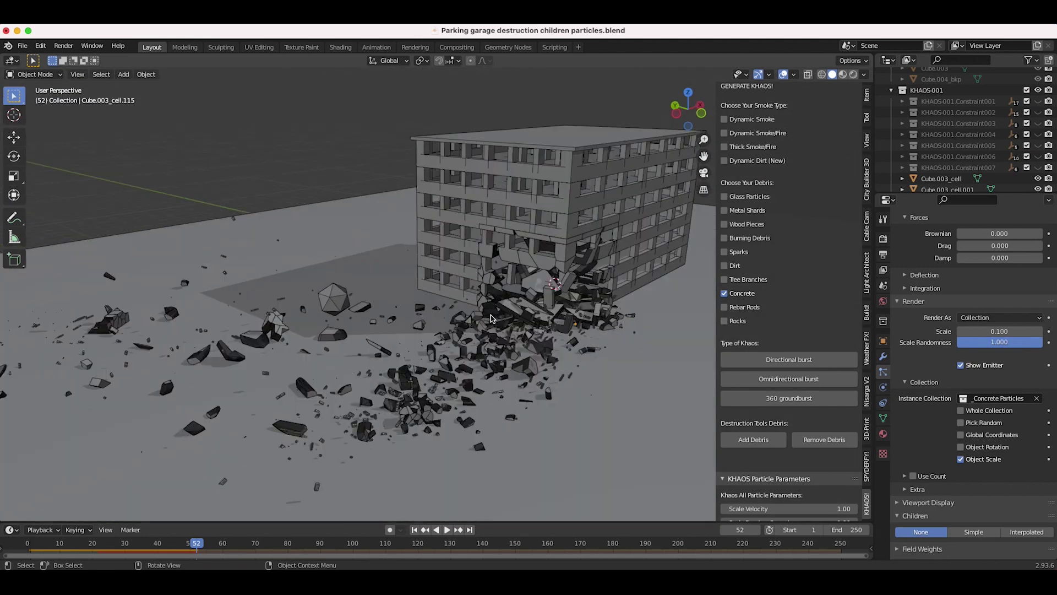
middle_drag(492, 319, 404, 285)
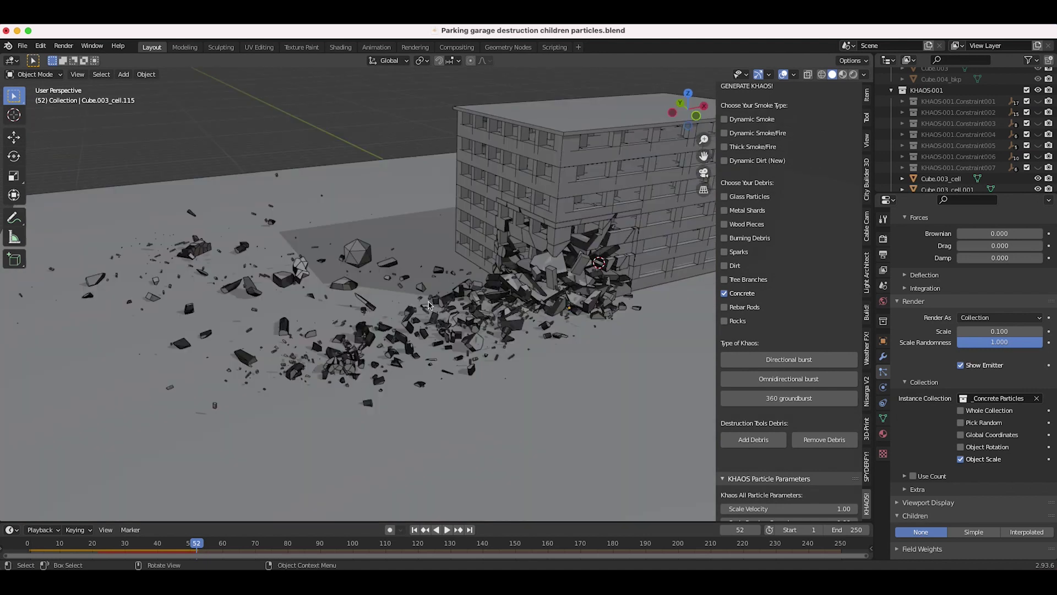
middle_drag(451, 297, 507, 308)
middle_drag(524, 355, 782, 359)
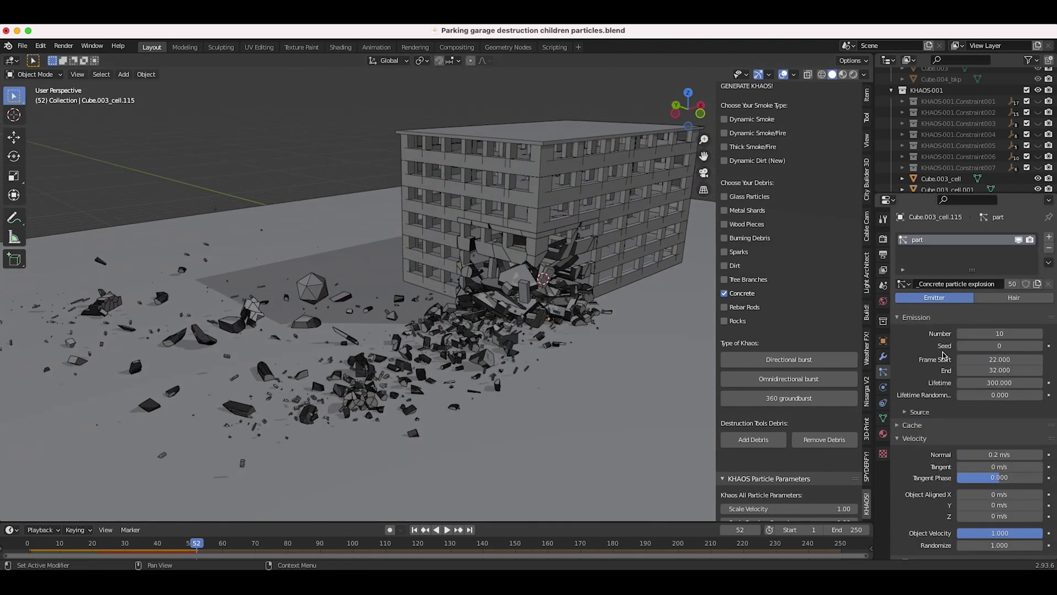
Try an emission number of 100 for the concrete particles and replay the simulation to about frame 41
scroll(936, 355, up, 15)
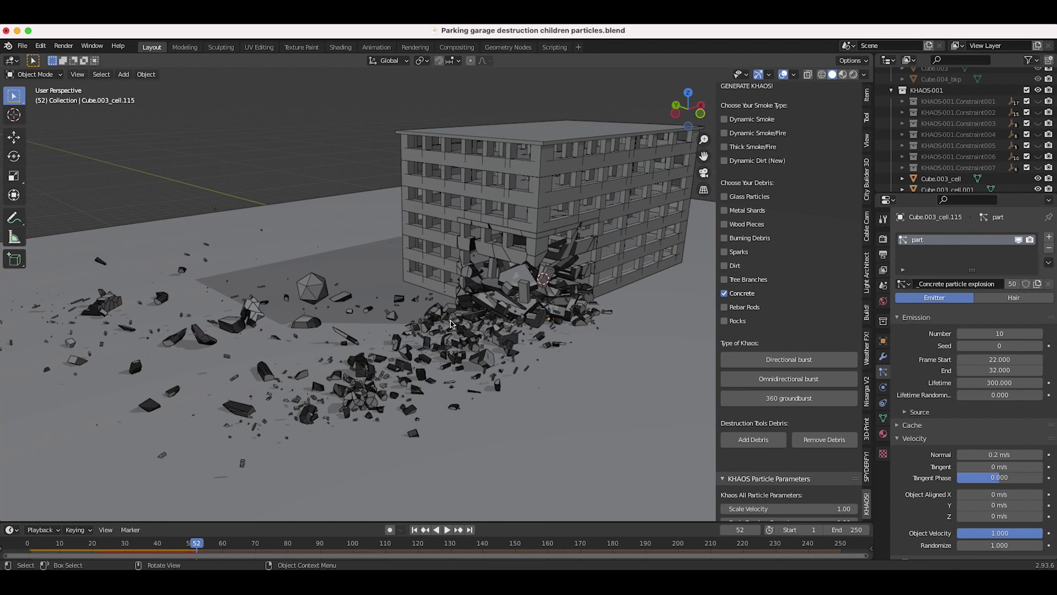
click(980, 335)
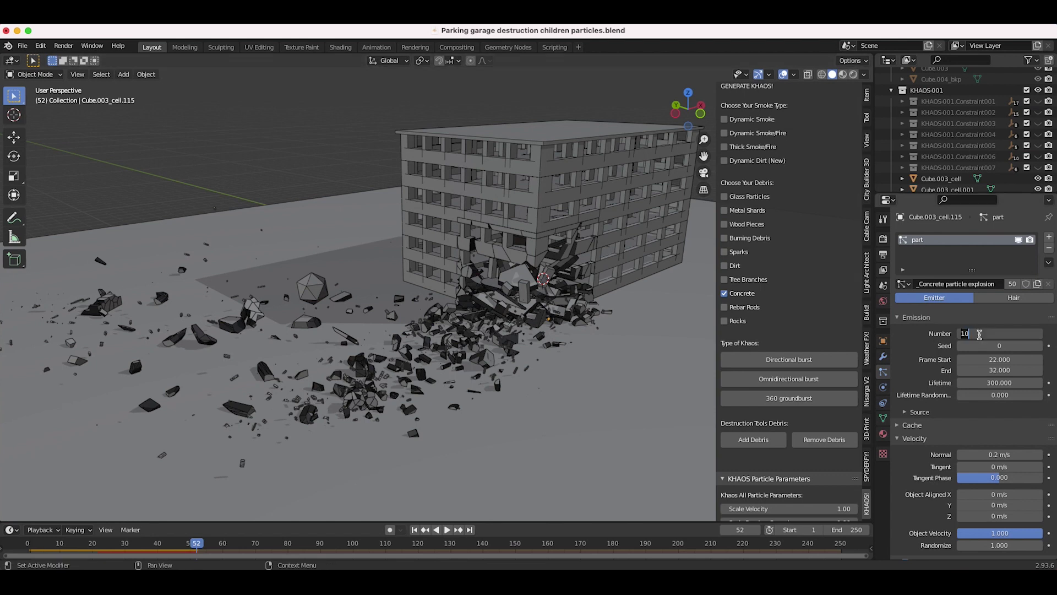
key(Return)
key(shift+Left)
key(space)
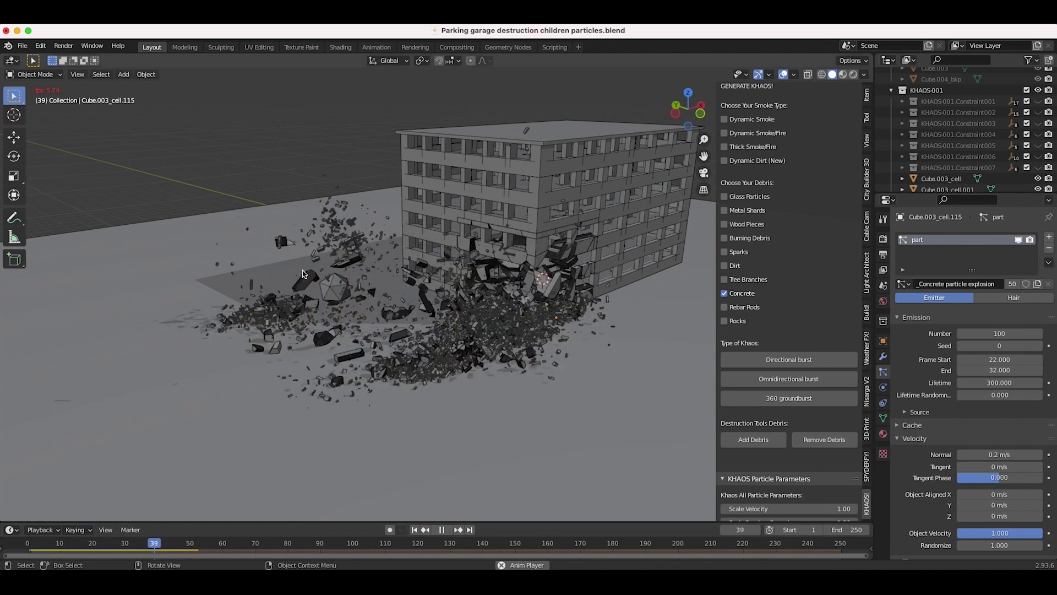
key(space)
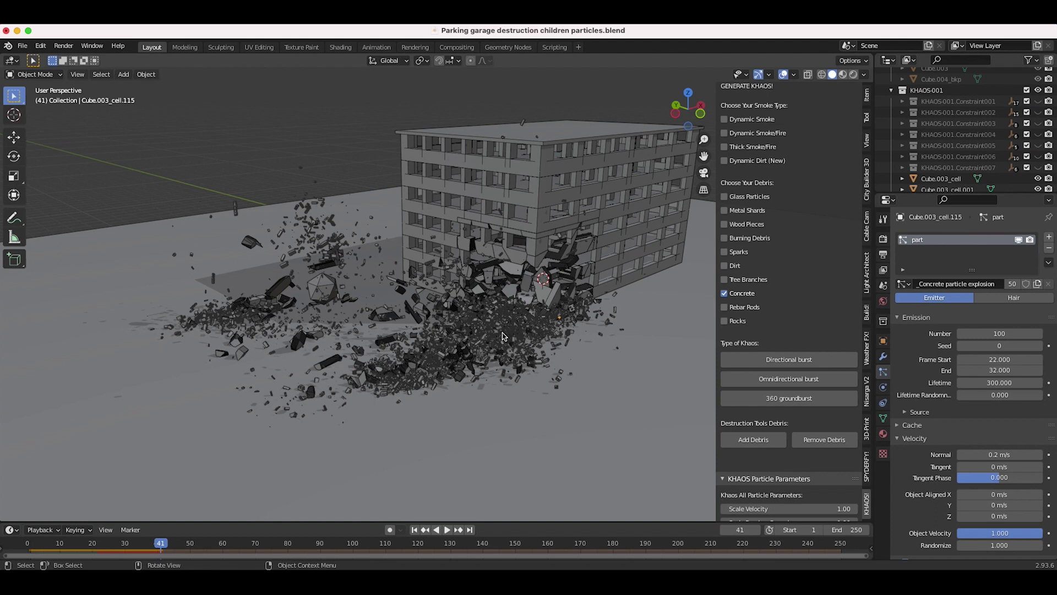
scroll(616, 323, right, 6)
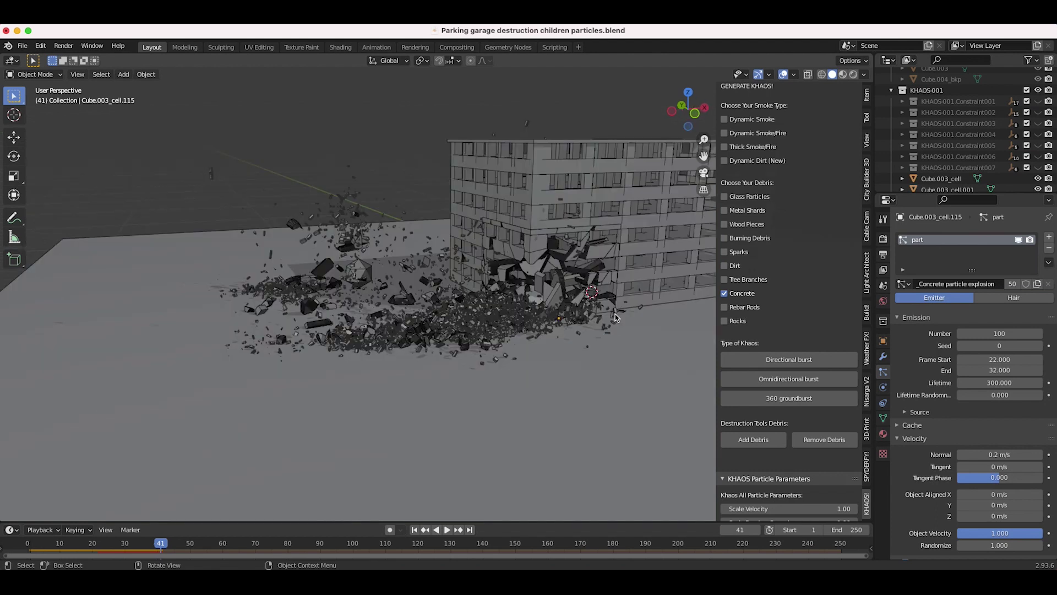
scroll(614, 322, up, 4)
middle_drag(615, 322, 465, 310)
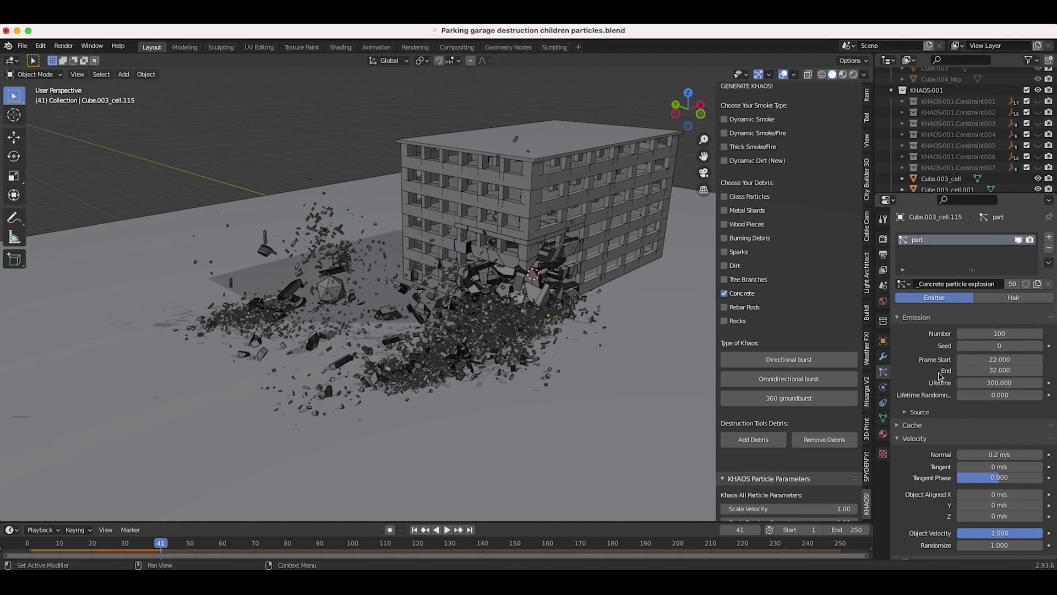
Set the concrete particles' emission number to 10 and play the simulation to about frame 40
click(1001, 333)
text(10)
key(Return)
click(447, 529)
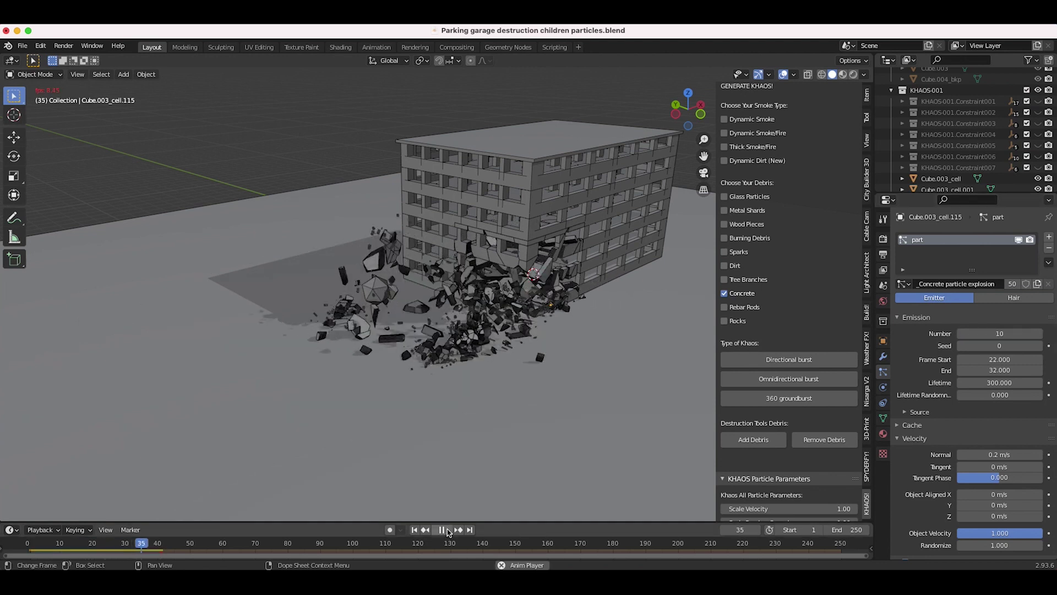
key(space)
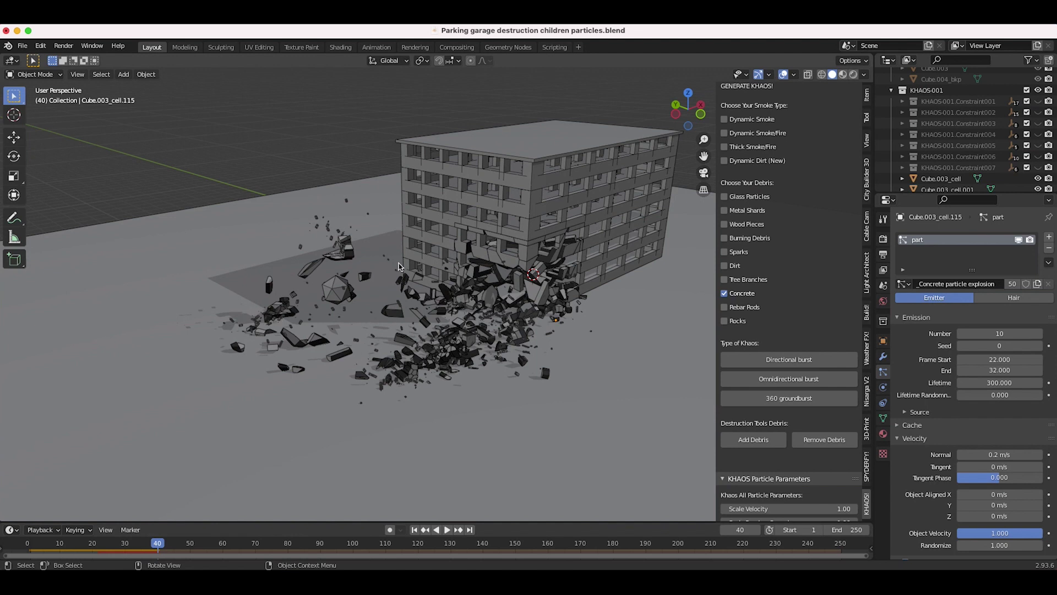
Enable simple child particles for the concrete particle system on a fractured piece
click(326, 240)
scroll(425, 403, up, 5)
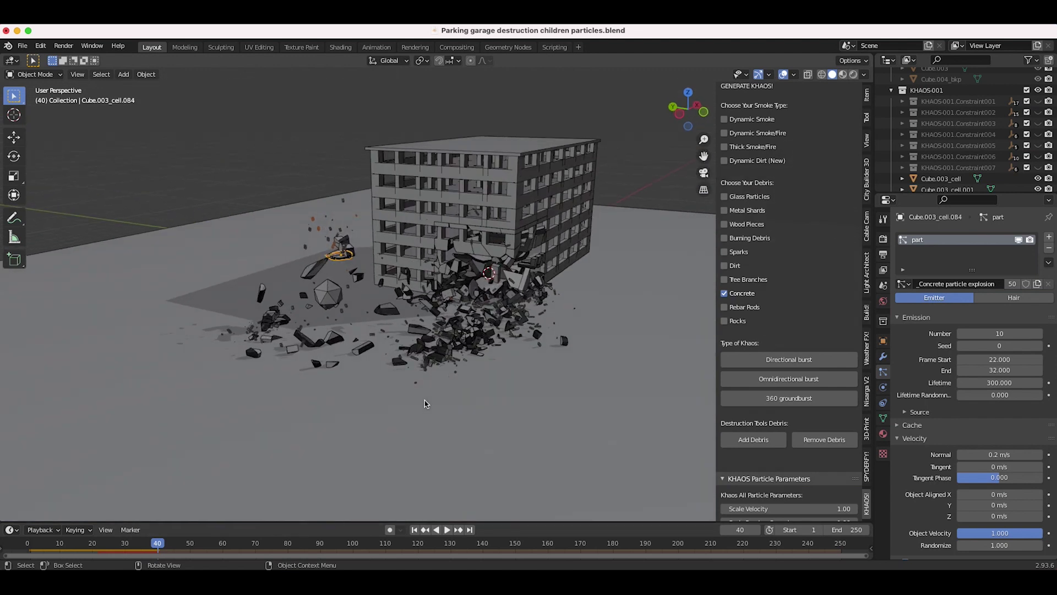
scroll(425, 404, down, 6)
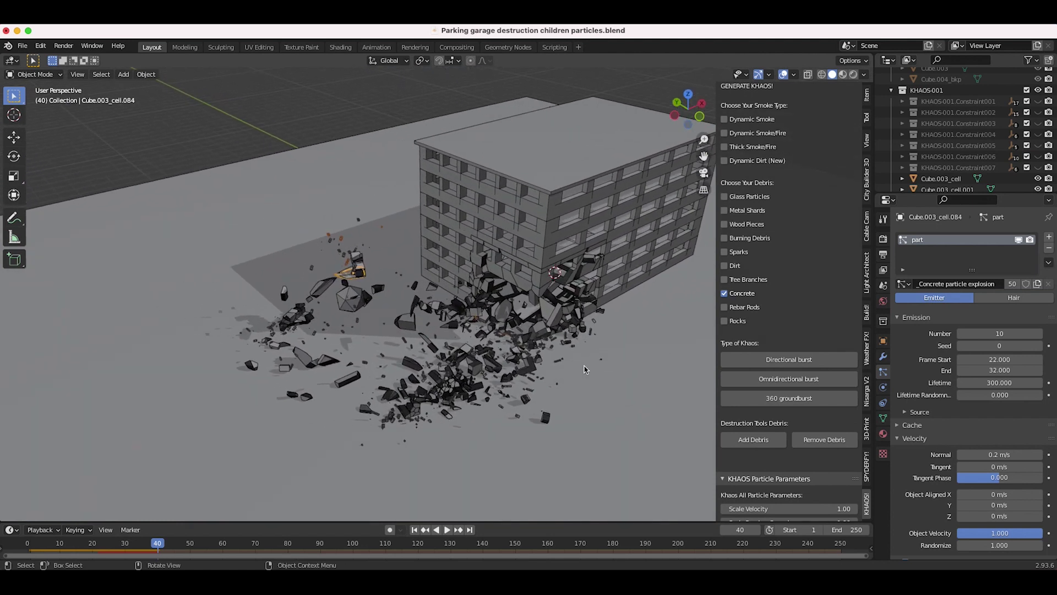
scroll(451, 359, down, 5)
scroll(974, 495, down, 15)
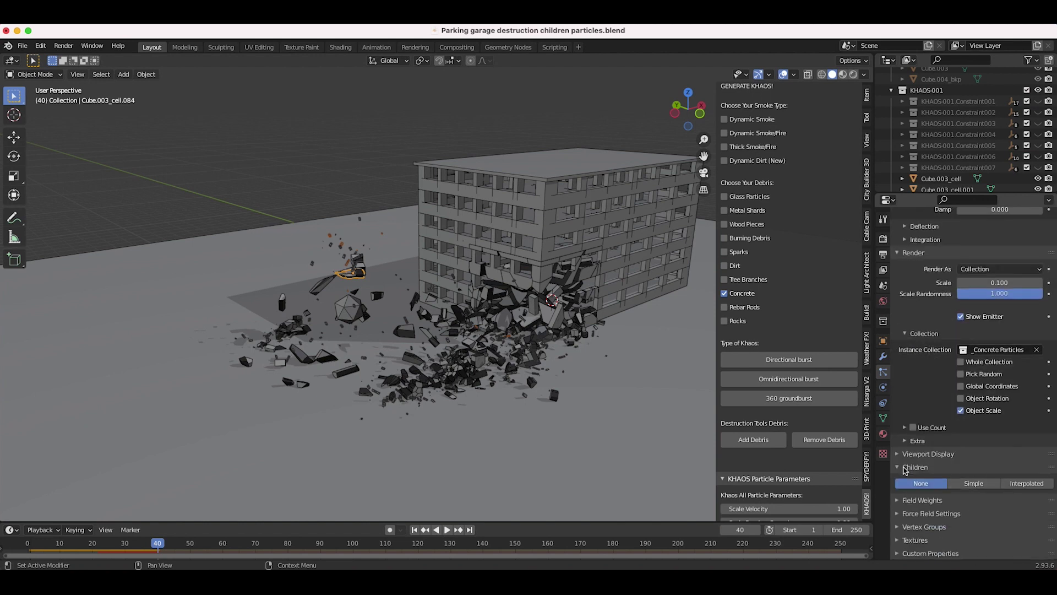
click(973, 483)
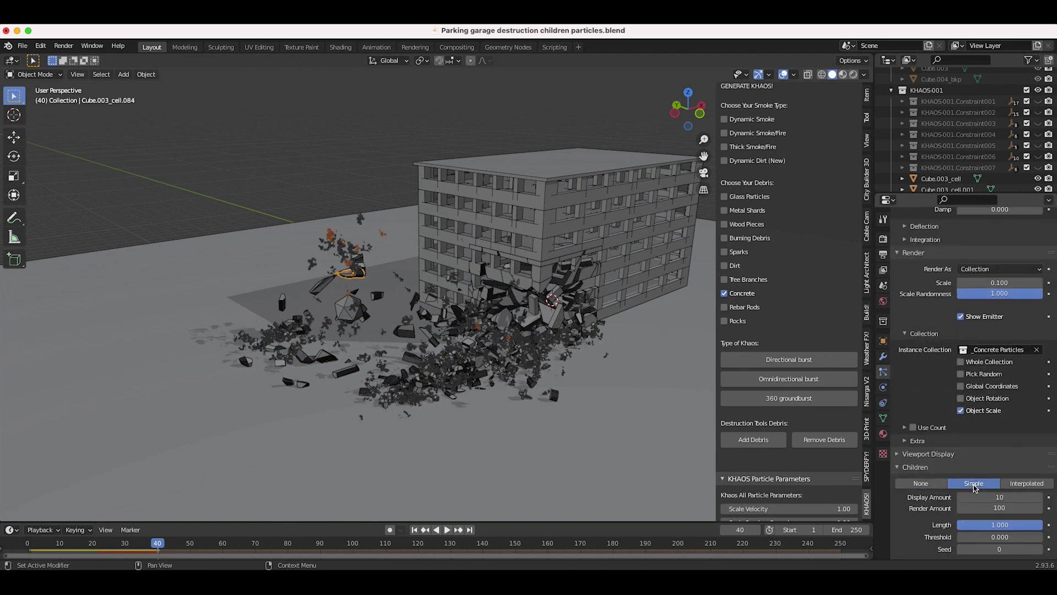
Try a render amount and display amount of 20 for the concrete child particles
scroll(402, 320, up, 8)
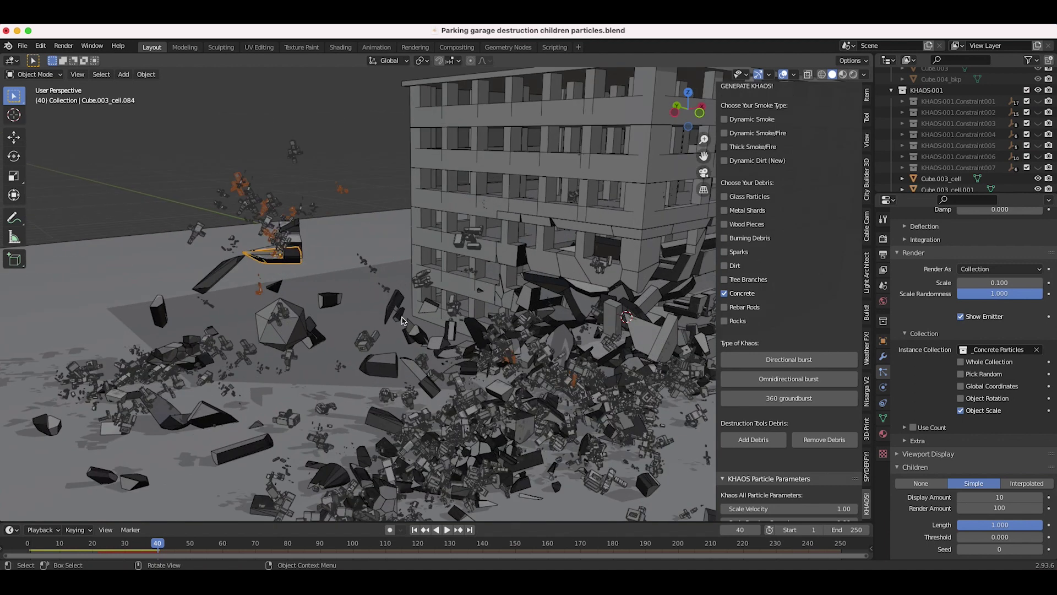
scroll(402, 320, up, 5)
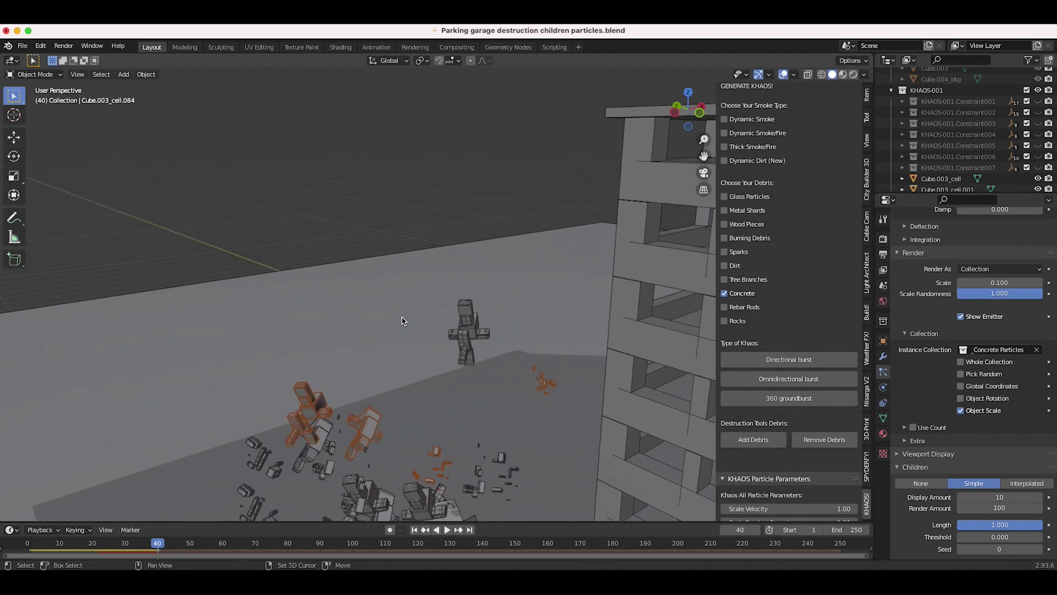
click(465, 329)
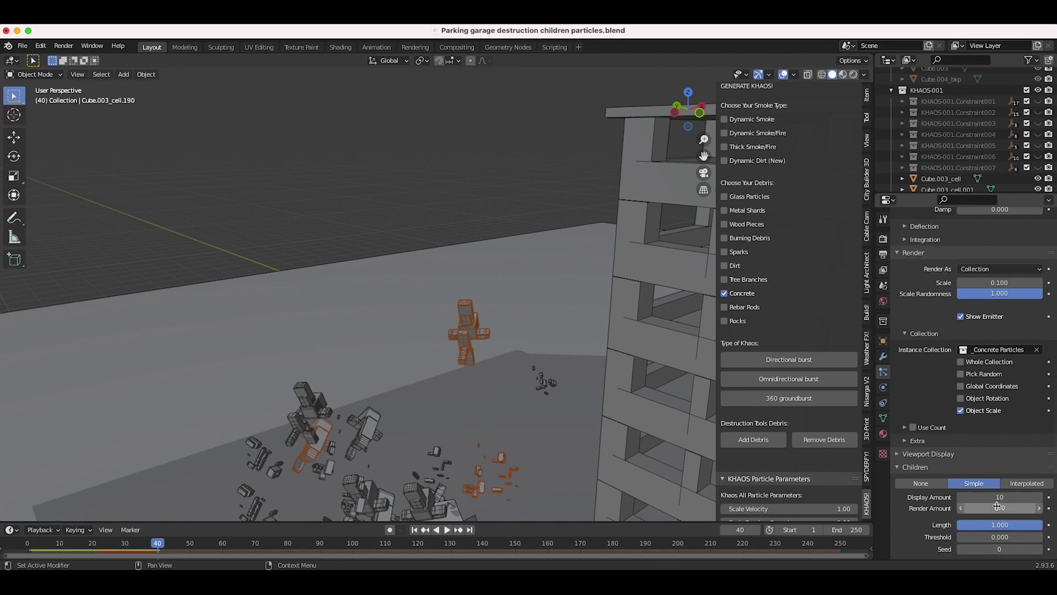
scroll(1000, 509, down, 4)
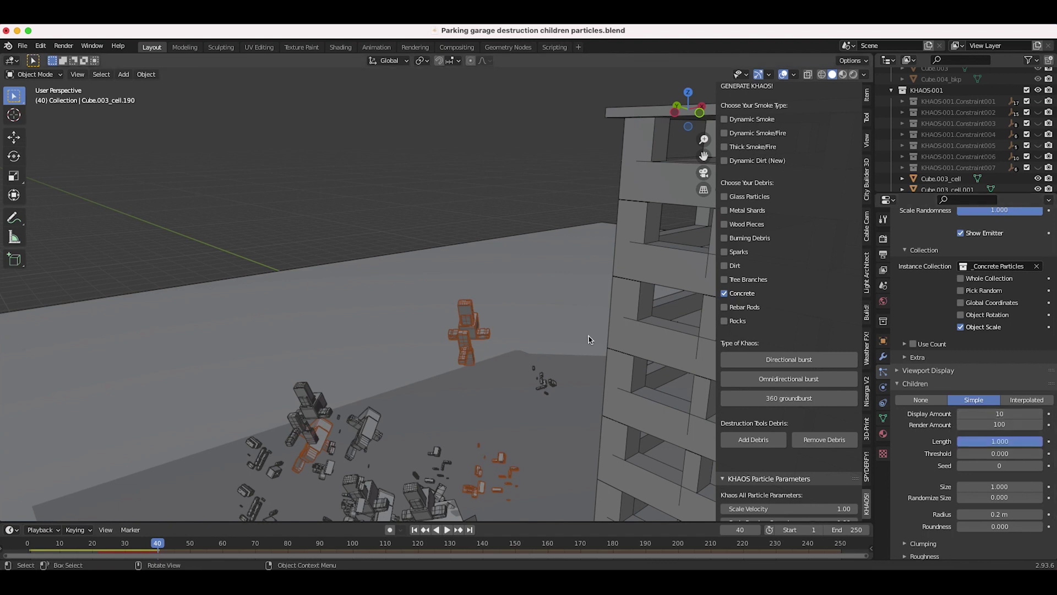
click(1008, 425)
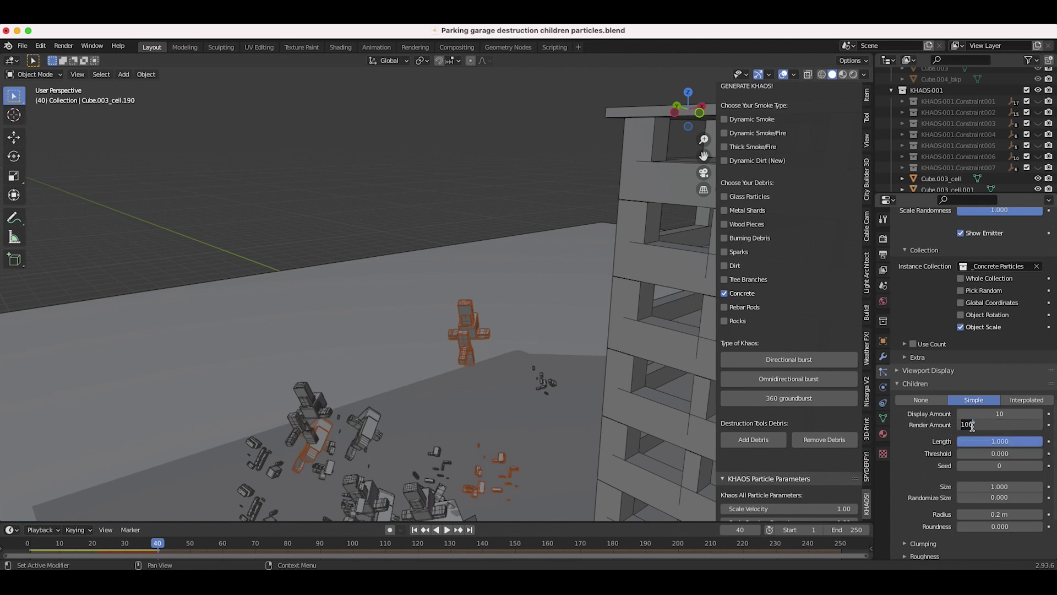
text(20)
key(Return)
click(999, 414)
text(20)
key(Return)
click(1006, 416)
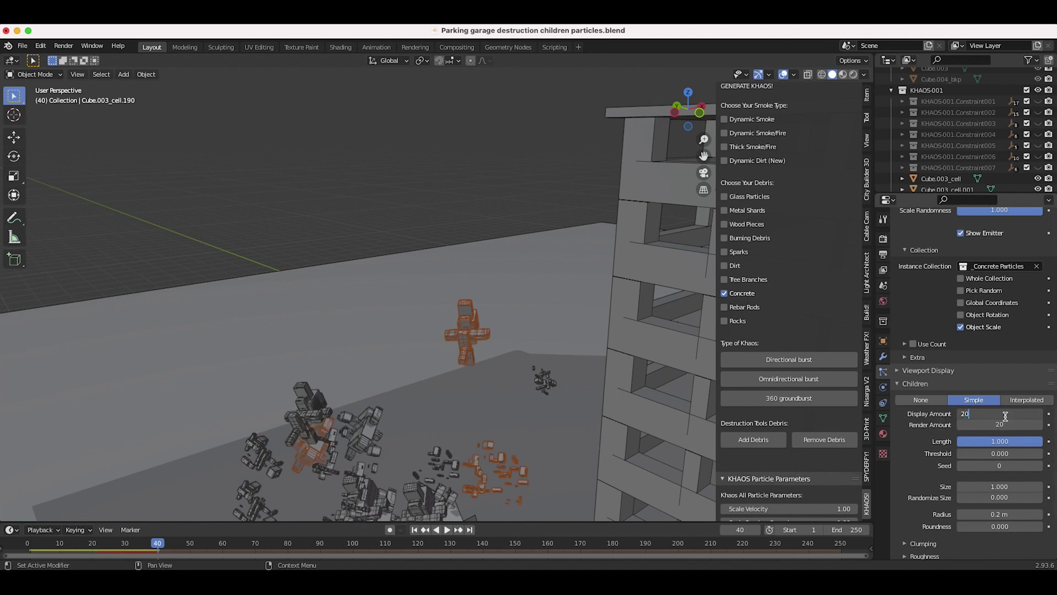
key(Return)
Examine the clustering of the child debris around the building and the rubble from several distances and angles
scroll(507, 376, down, 5)
scroll(507, 376, up, 5)
ctrl+scroll(507, 377, down, 3)
shift+scroll(508, 376, down, 5)
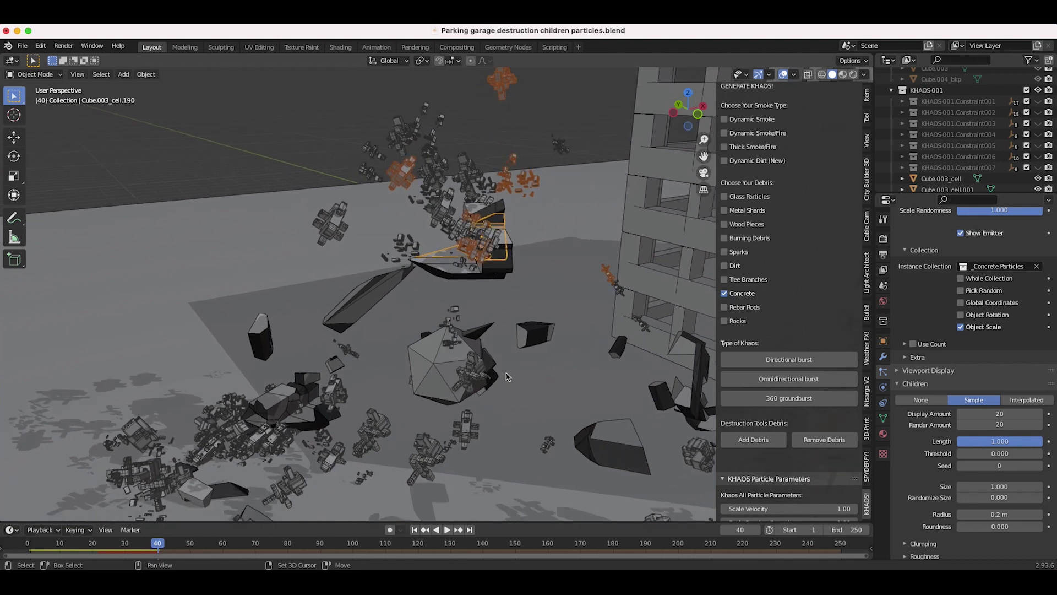
shift+scroll(507, 377, down, 5)
ctrl+scroll(507, 377, up, 3)
ctrl+scroll(507, 377, down, 4)
shift+scroll(507, 376, down, 6)
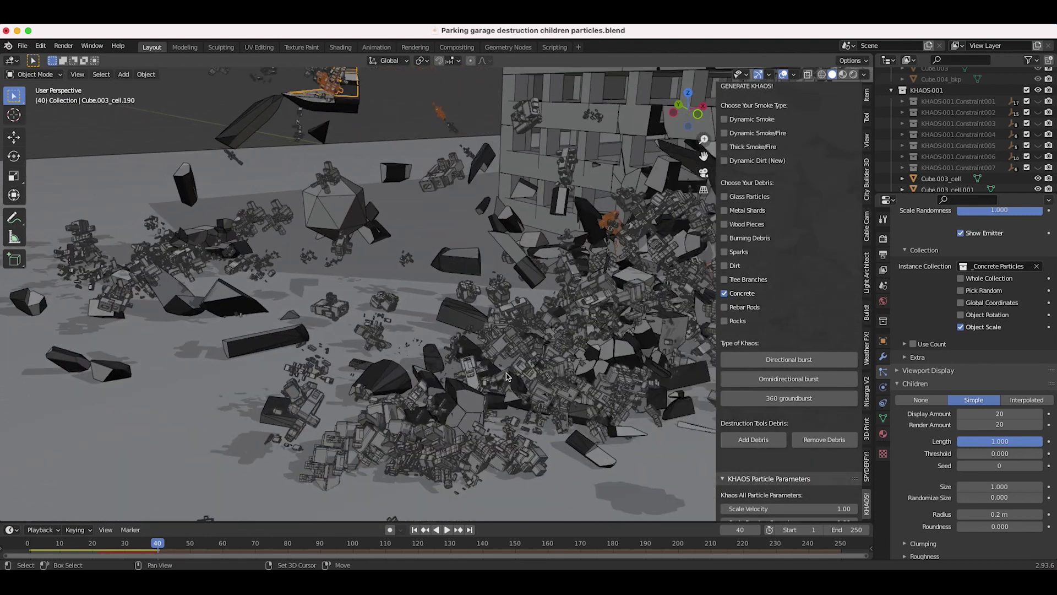
scroll(506, 376, down, 10)
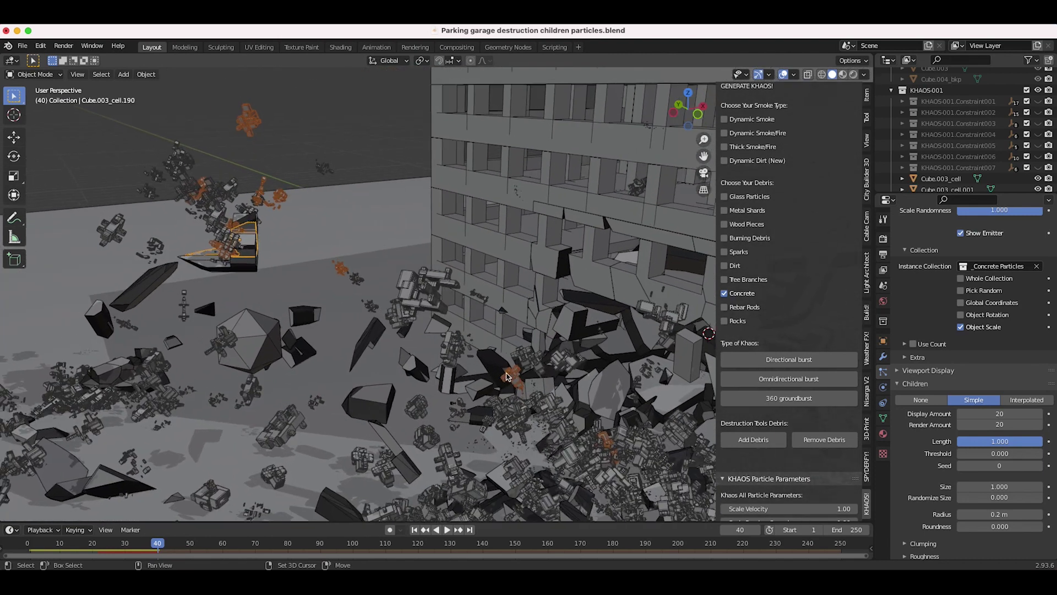
scroll(507, 377, up, 1)
Set the child particles' radius to 0.57 m to spread them around their parents
scroll(943, 484, down, 3)
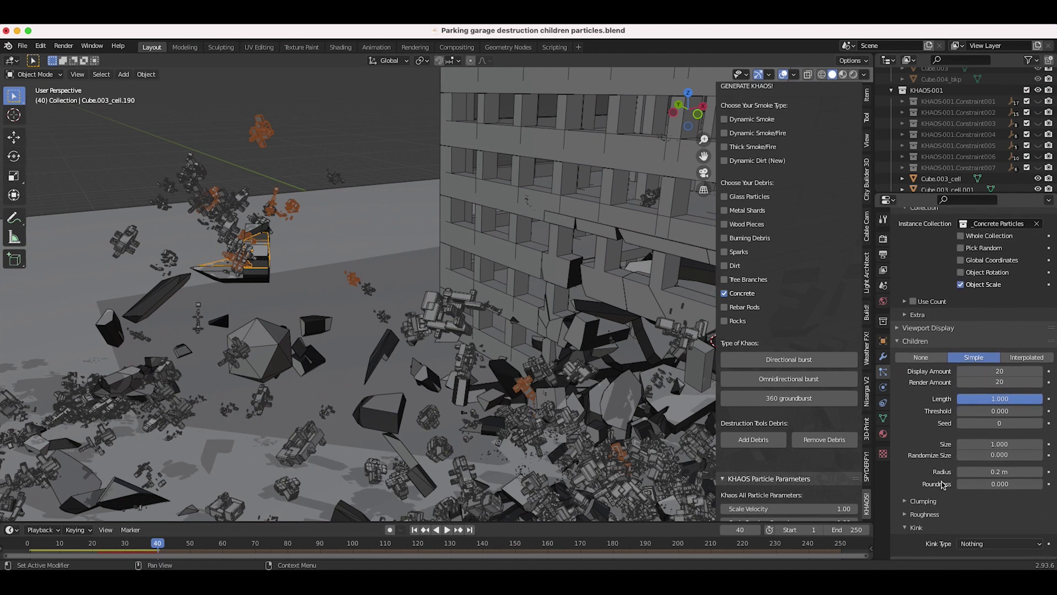
scroll(943, 484, down, 1)
scroll(535, 345, down, 3)
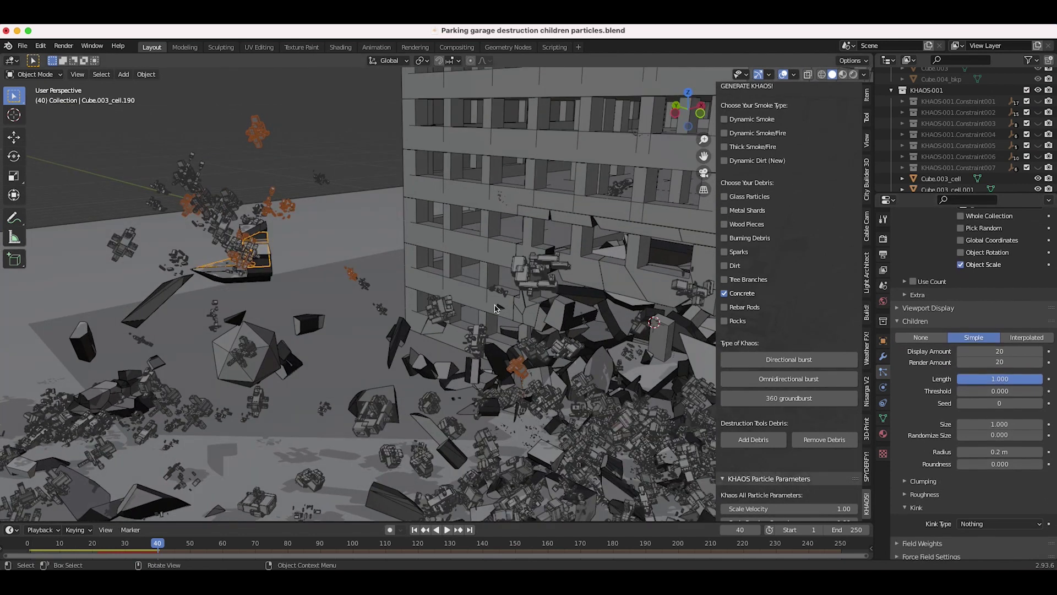
scroll(494, 309, right, 5)
scroll(518, 331, left, 2)
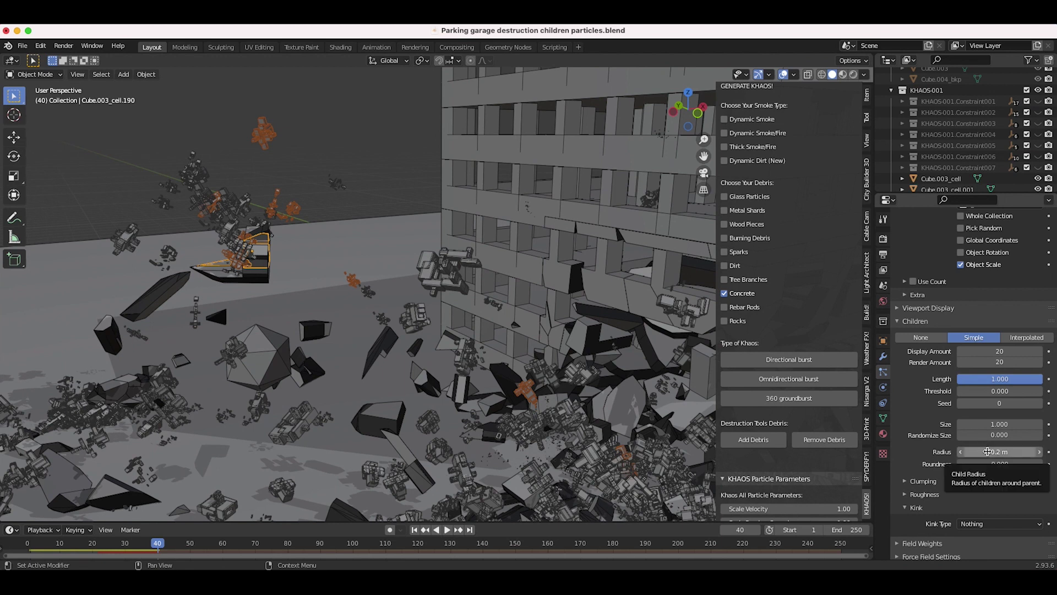
drag(999, 451, 1038, 452)
scroll(491, 257, down, 5)
scroll(492, 257, up, 4)
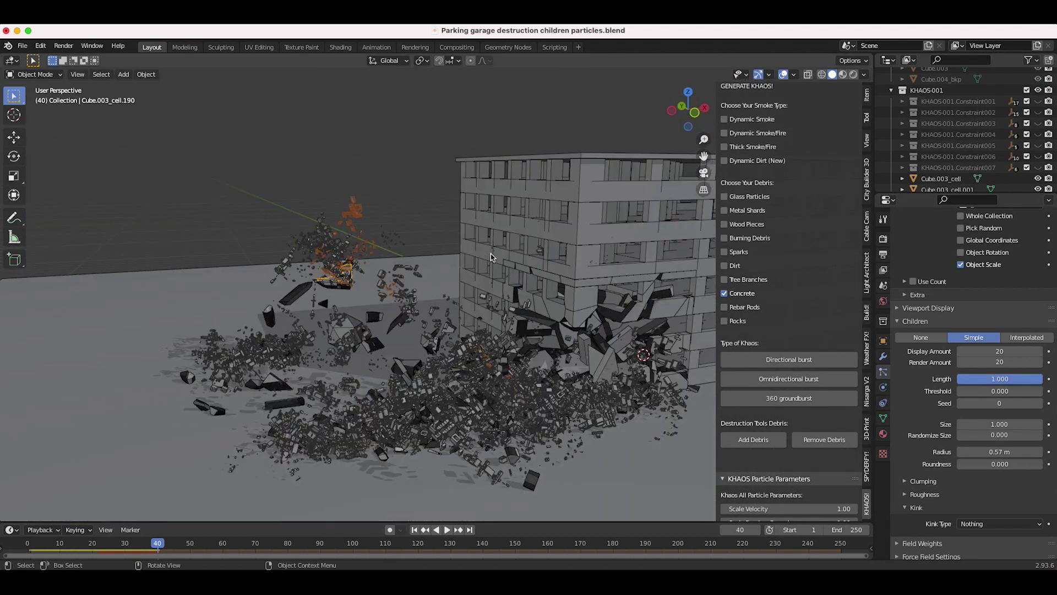
Select an airborne debris cluster beside the building and set the children's size randomization to 1
scroll(410, 232, up, 4)
shift+middle_drag(410, 232, 394, 261)
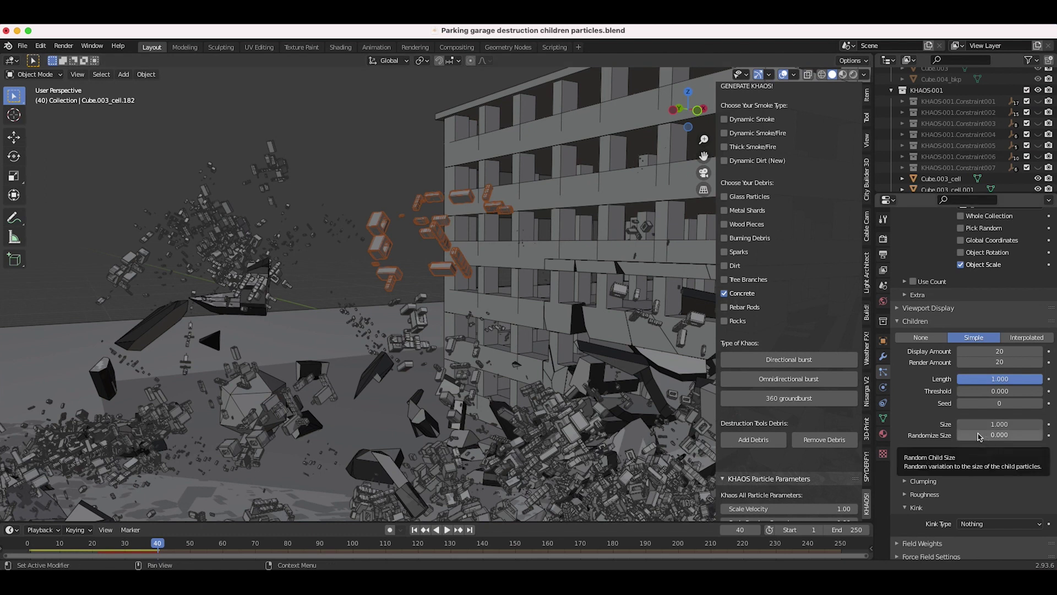
drag(980, 435, 1043, 435)
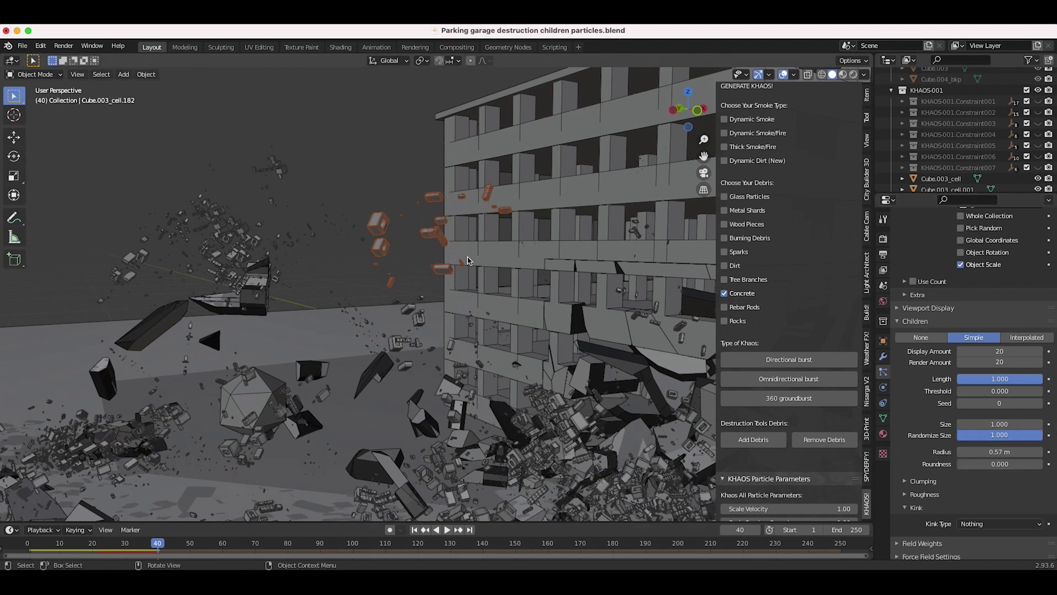
scroll(471, 273, down, 6)
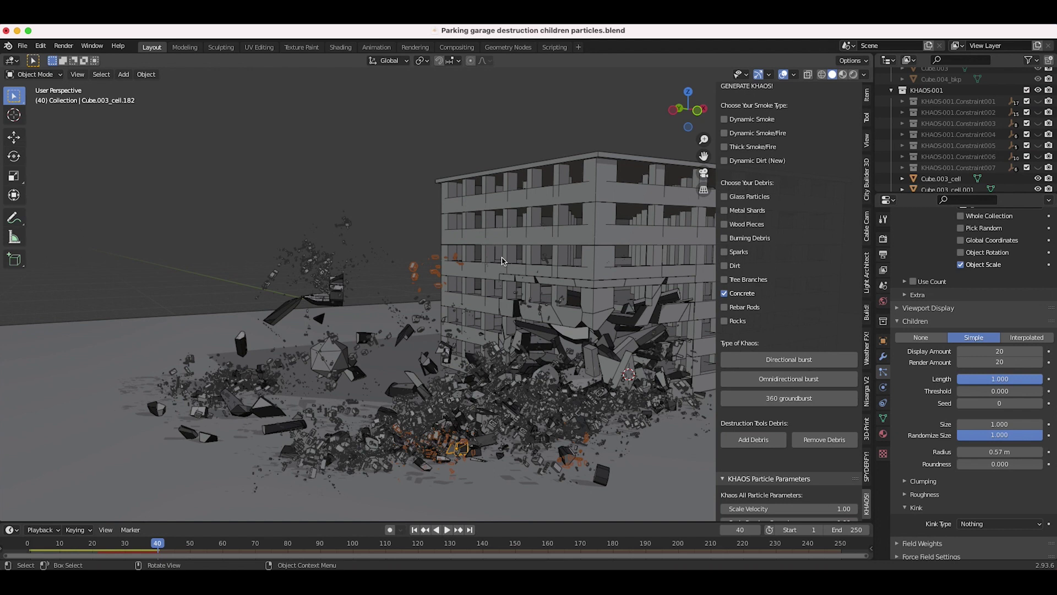
scroll(501, 261, up, 6)
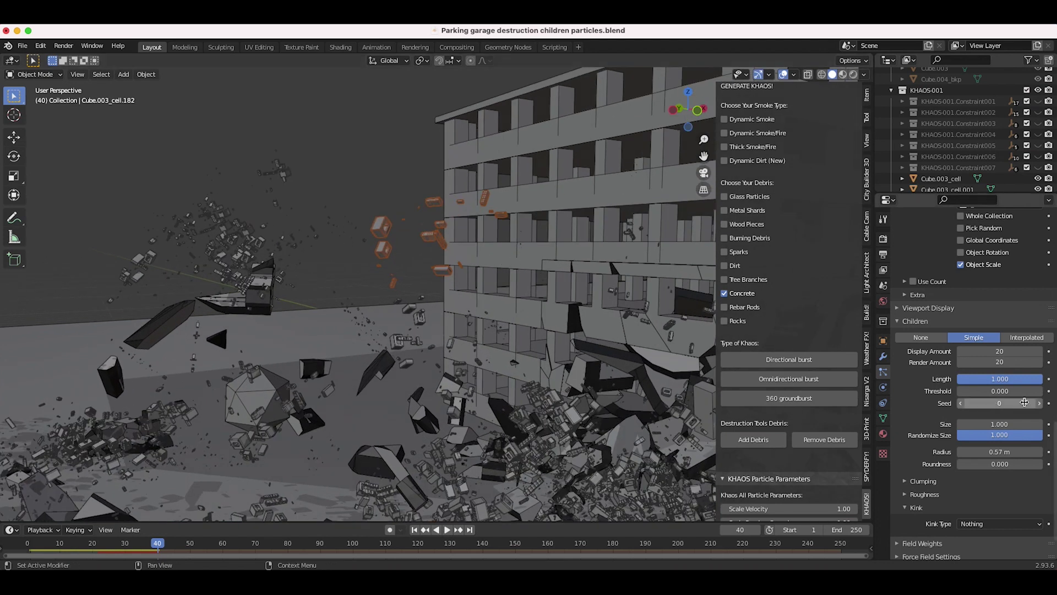
Step through several child particle seeds up to 4 and settle on seed 2
click(1039, 403)
click(1039, 403)
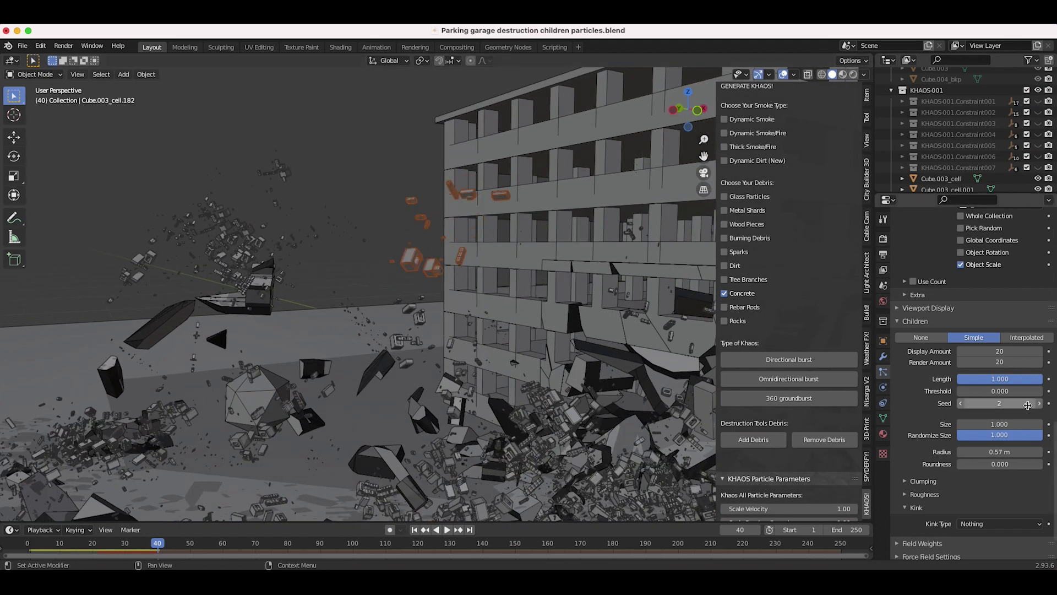
click(1038, 403)
click(1038, 404)
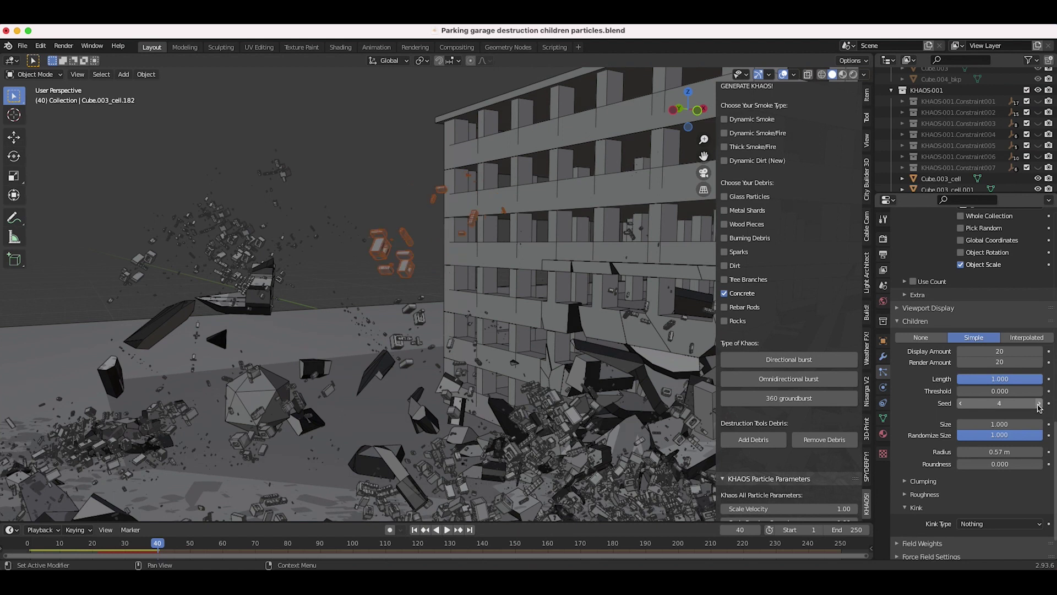
click(961, 403)
click(961, 404)
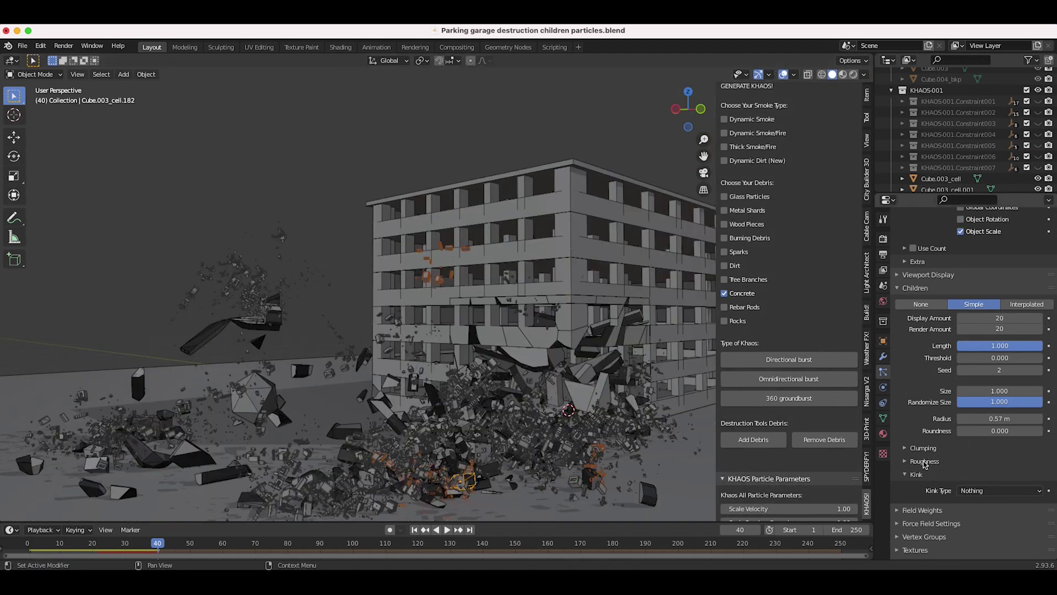
Set both the display amount and the render amount of the child particles to 10
middle_drag(475, 331, 455, 349)
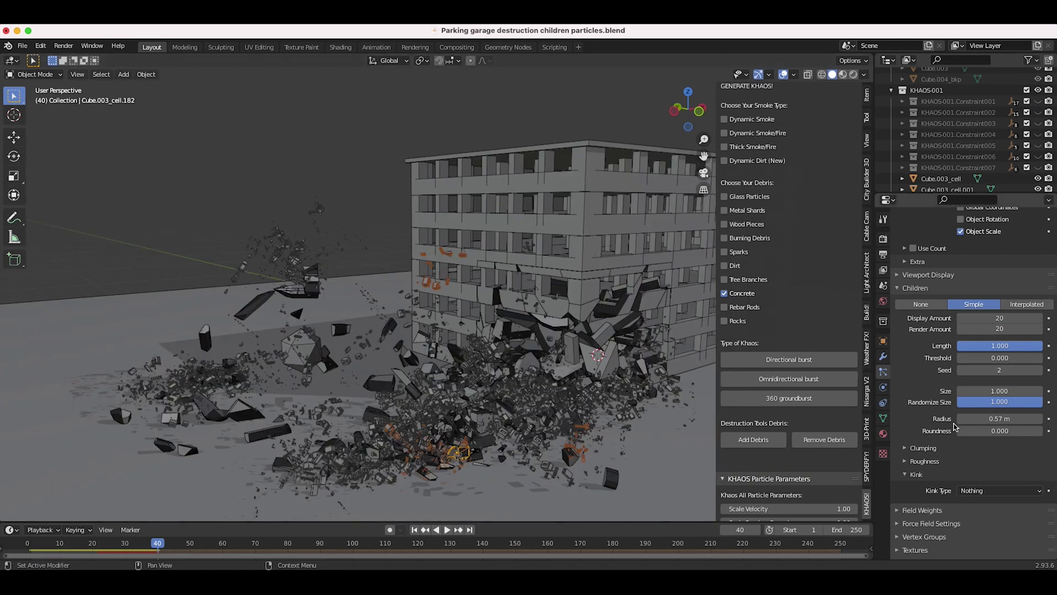
mouse_move(432, 409)
middle_down()
mouse_move(408, 436)
mouse_move(420, 401)
middle_up()
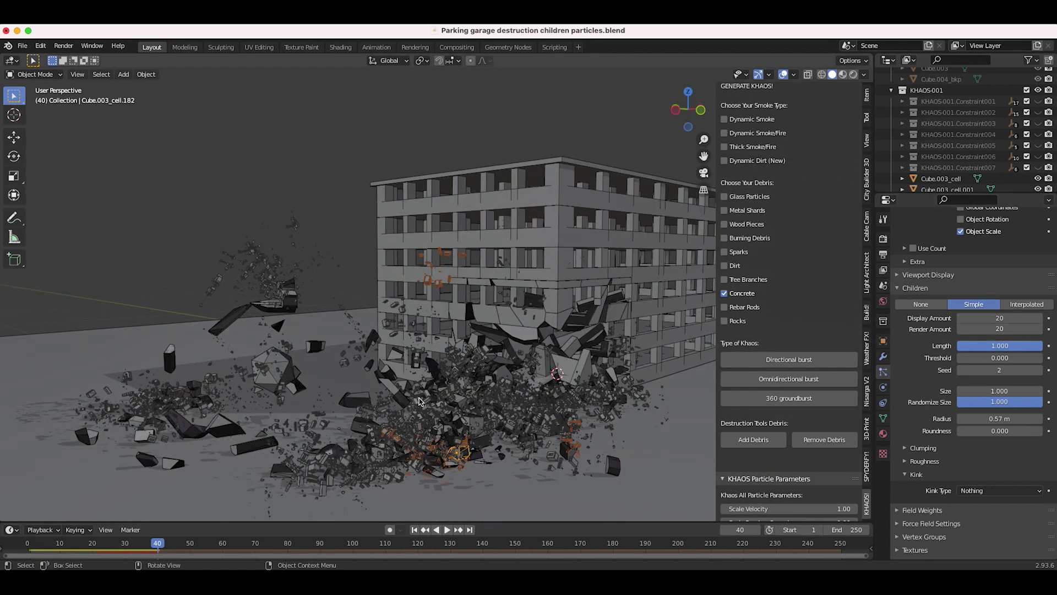
scroll(419, 401, down, 3)
scroll(419, 402, right, 3)
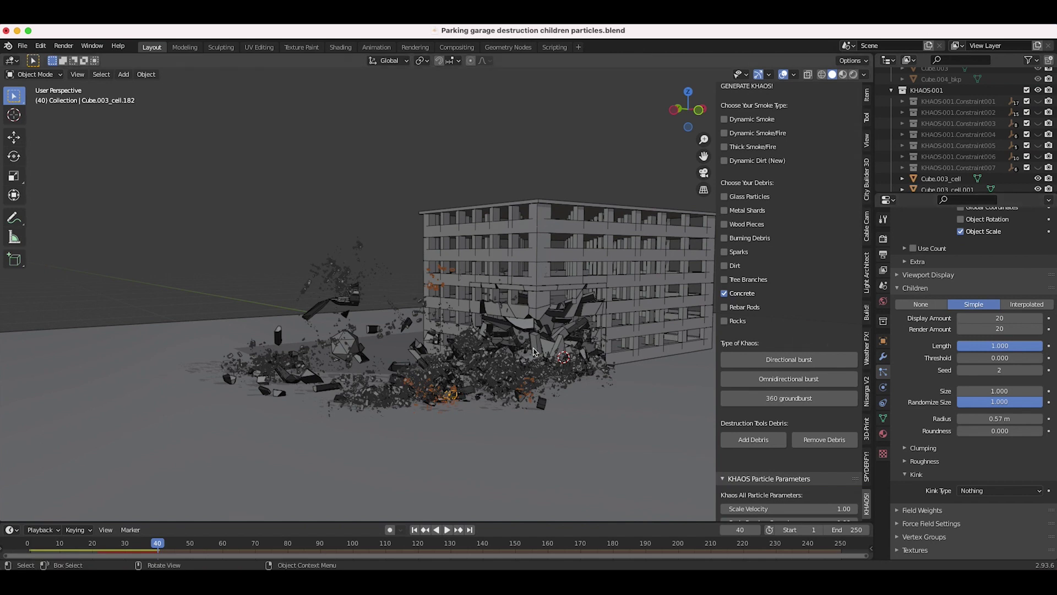
middle_drag(533, 353, 521, 368)
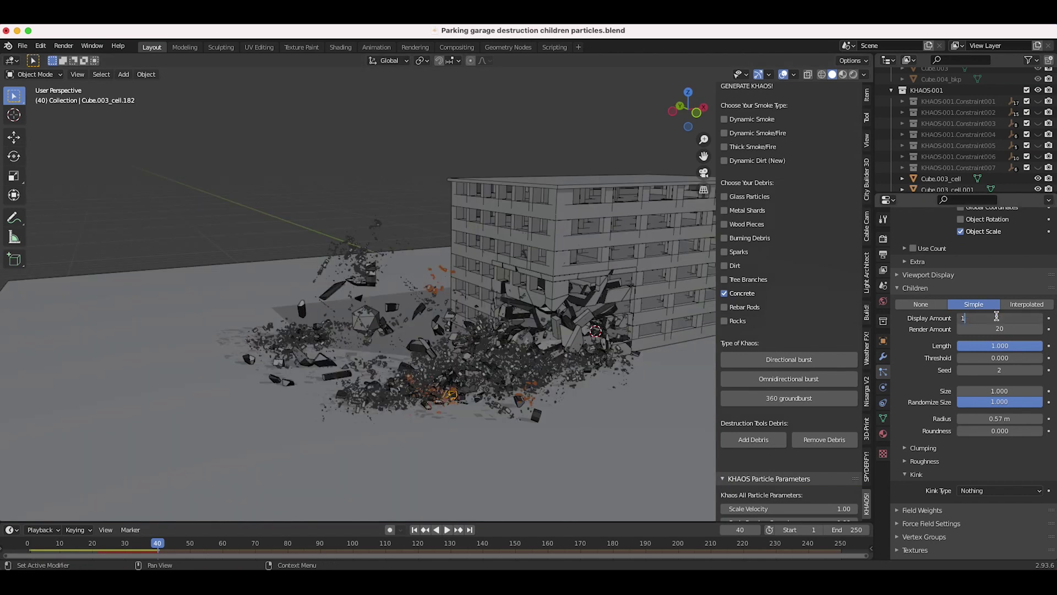
key(Return)
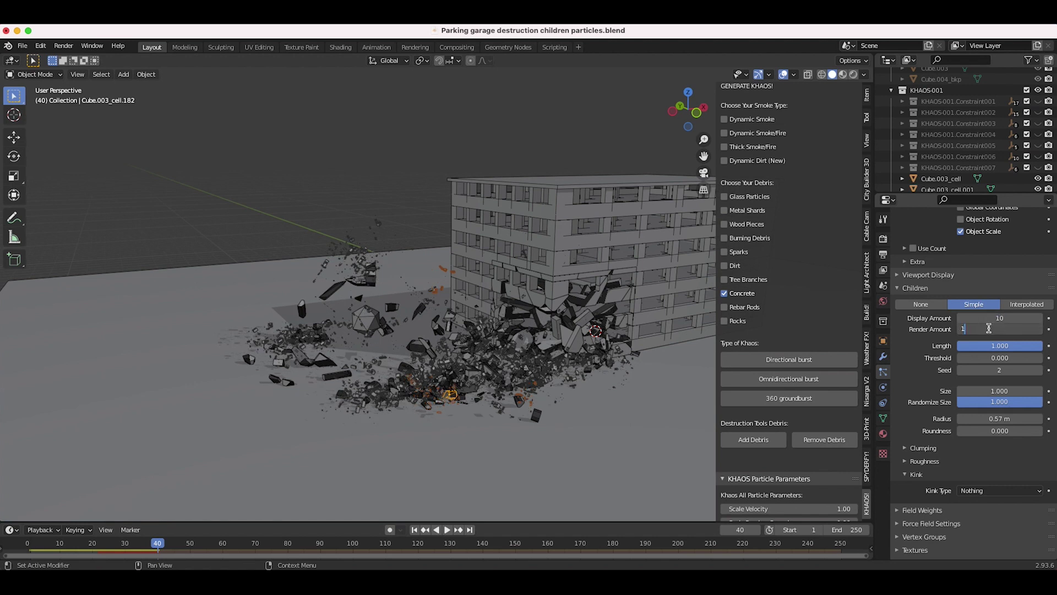
Replay the simulation from the start to about frame 57 and examine the spread of the child debris
middle_drag(552, 278, 526, 272)
middle_drag(590, 301, 545, 308)
scroll(518, 289, down, 5)
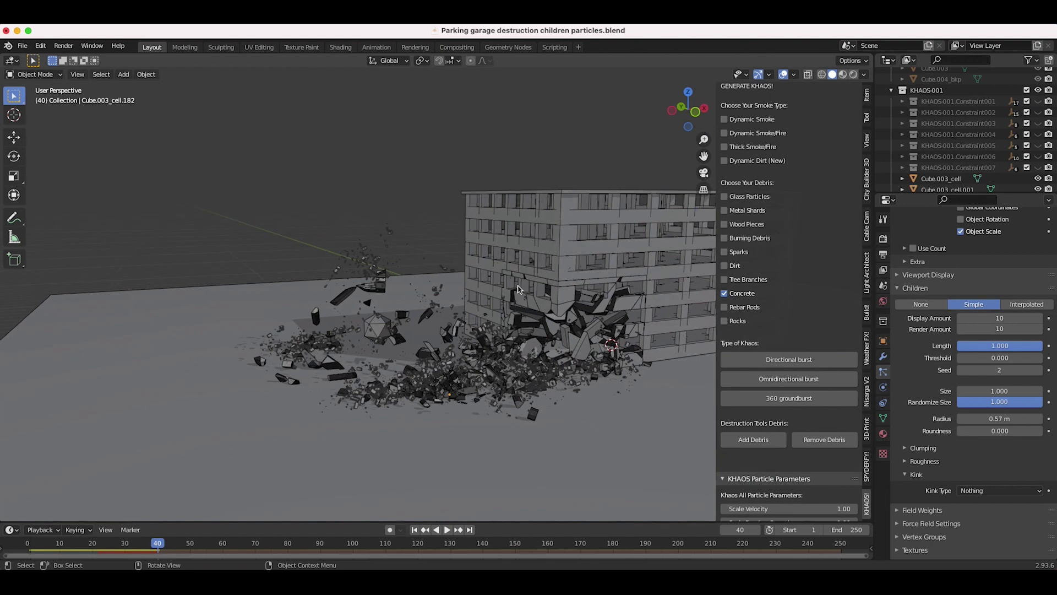
shift+middle_drag(529, 376, 495, 383)
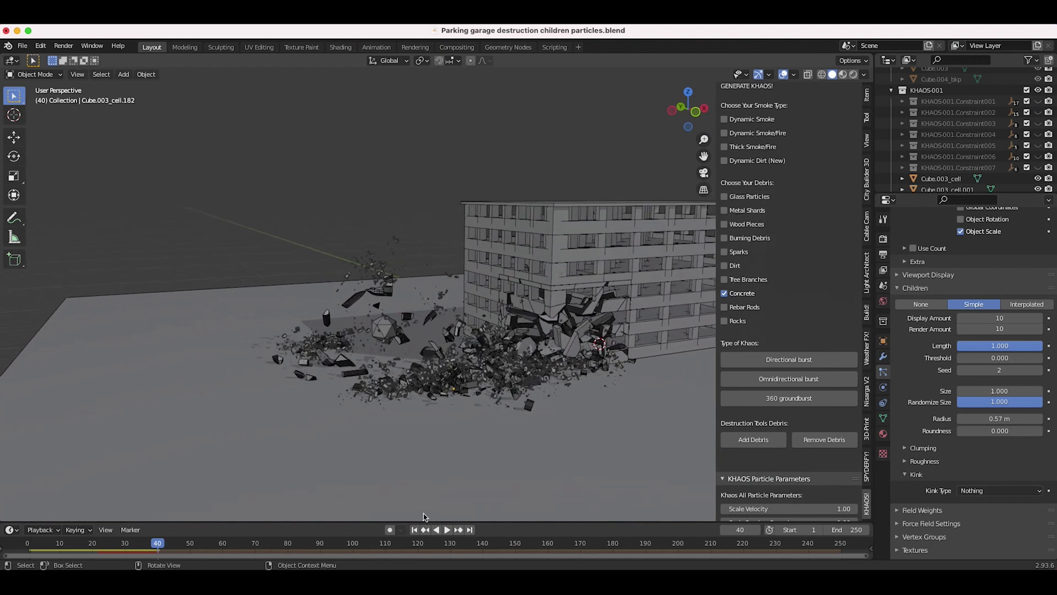
scroll(995, 325, up, 15)
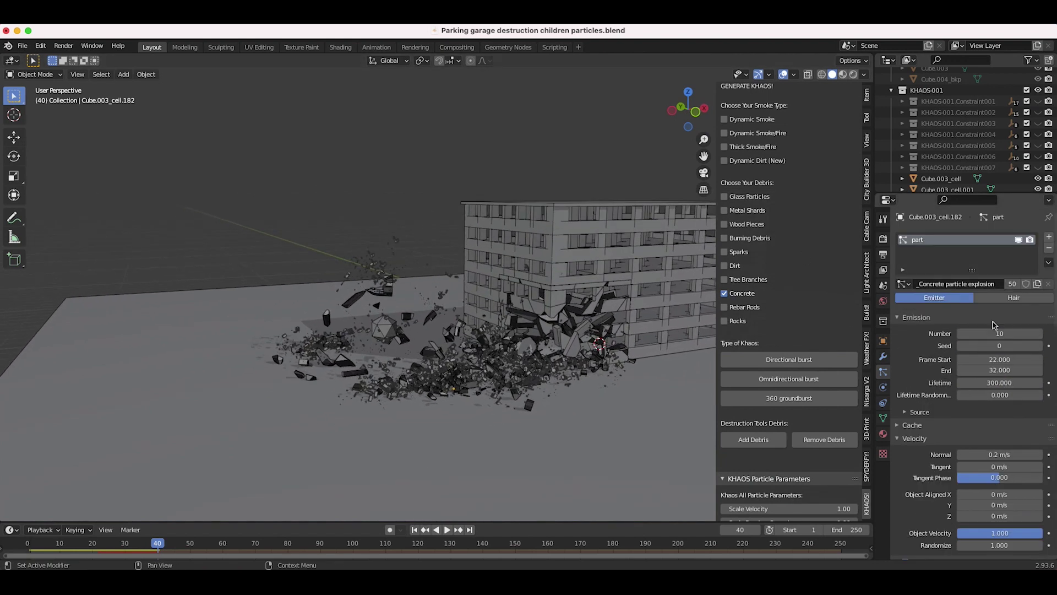
click(414, 530)
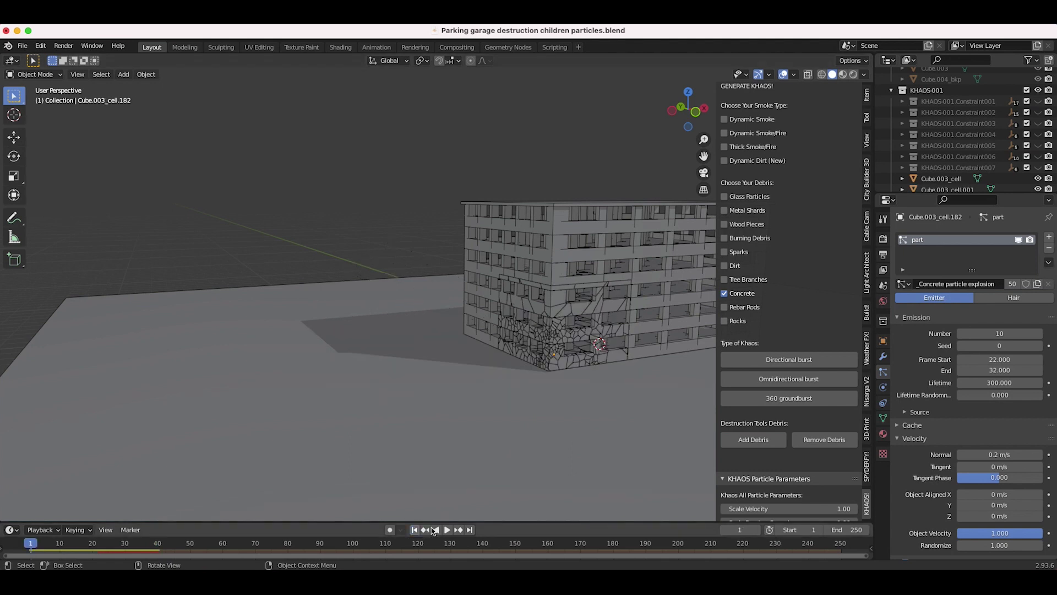
key(space)
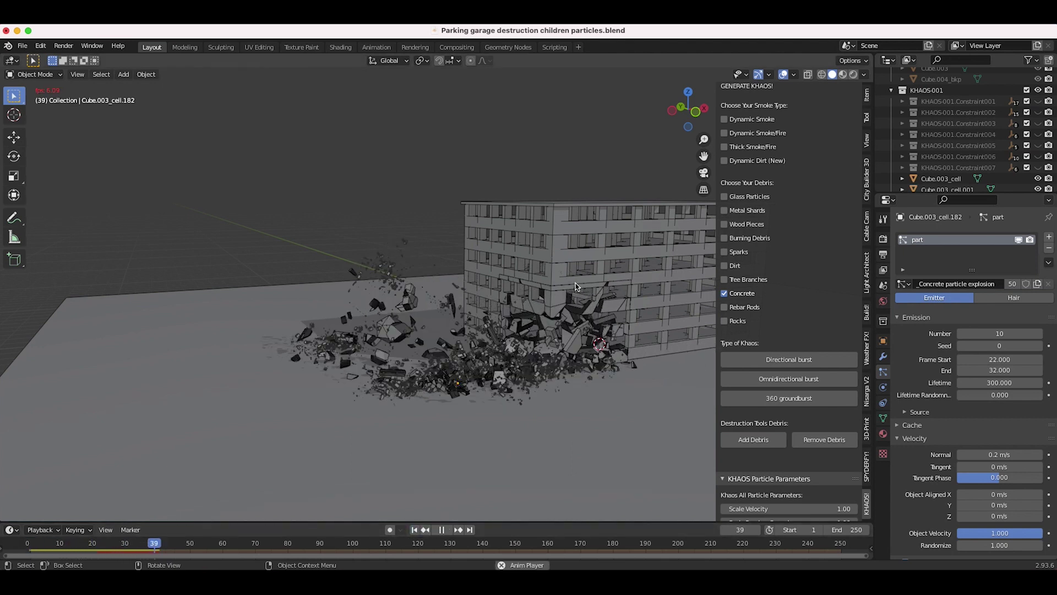
key(space)
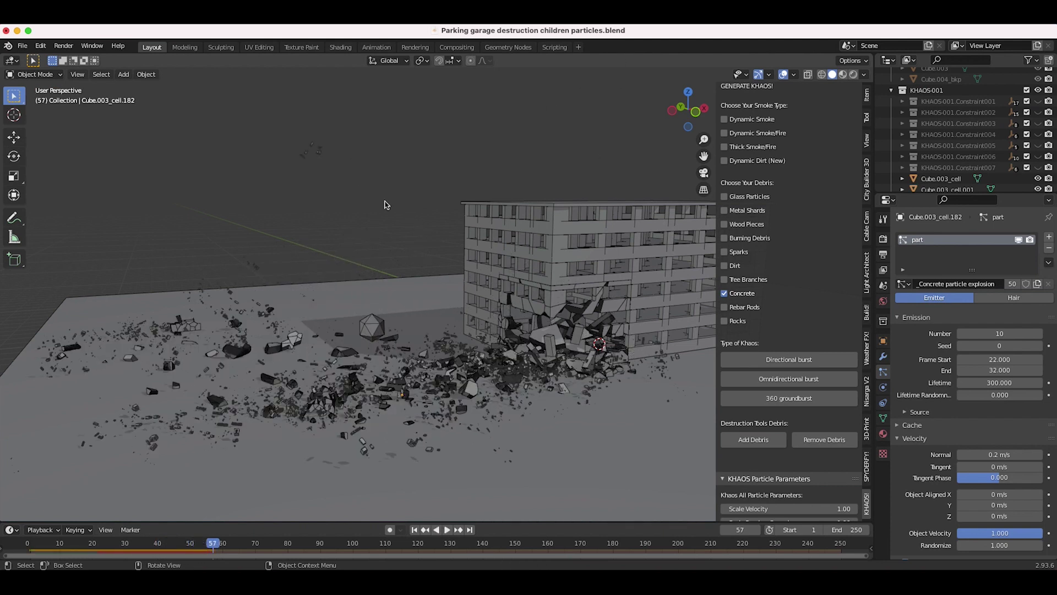
Replay the simulation from the start to frame 81 and examine the debris scattered in front of the building
shift+scroll(384, 223, left, 5)
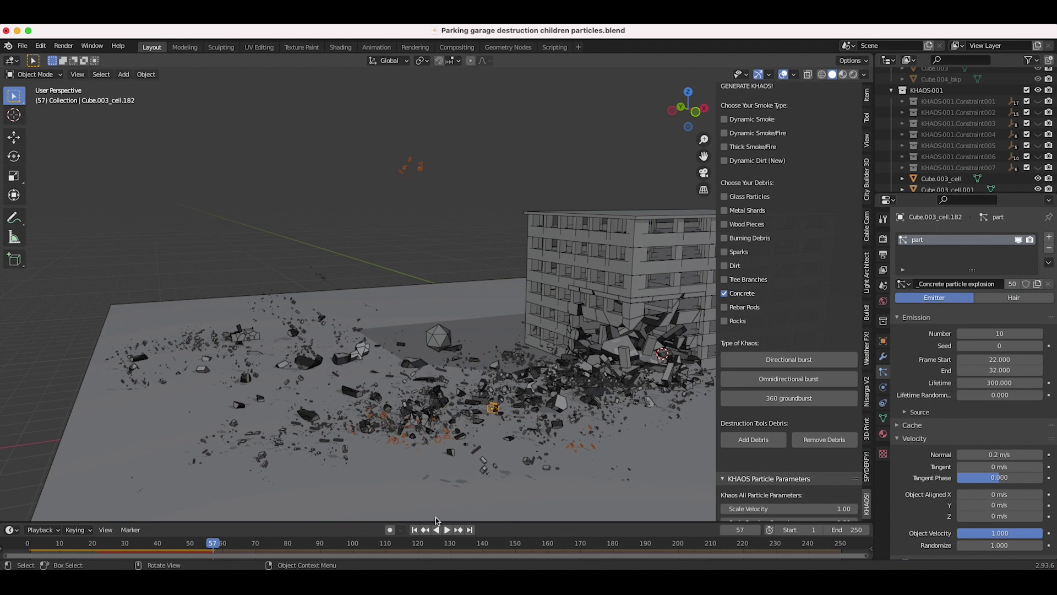
key(shift+Left)
key(space)
shift+scroll(573, 303, right, 4)
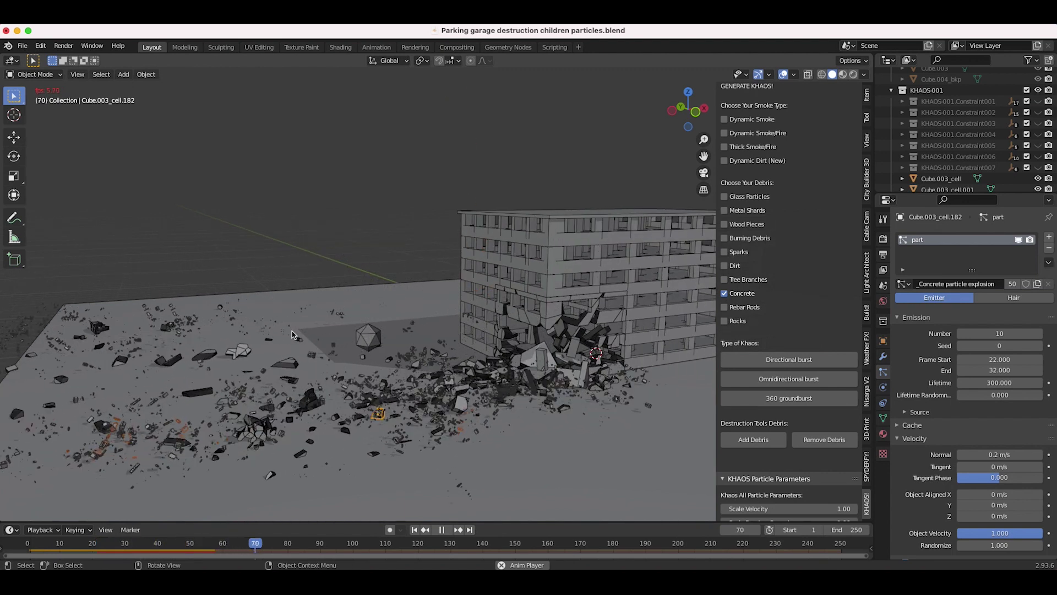
key(space)
middle_drag(292, 333, 395, 203)
middle_drag(339, 383, 431, 382)
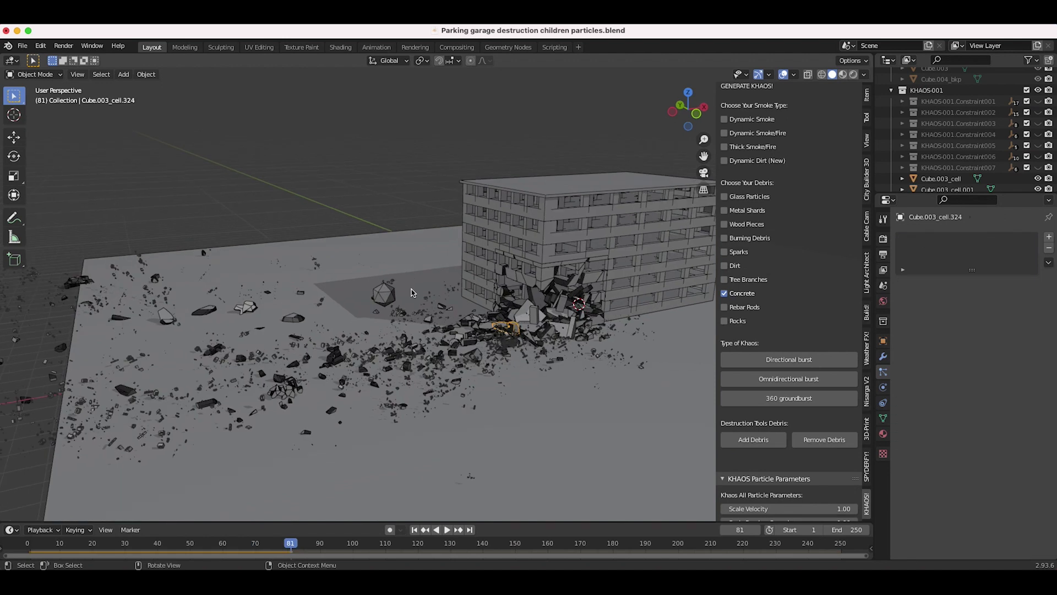
Select one of the concrete debris particle clusters on the ground and bake its particle cache
click(178, 431)
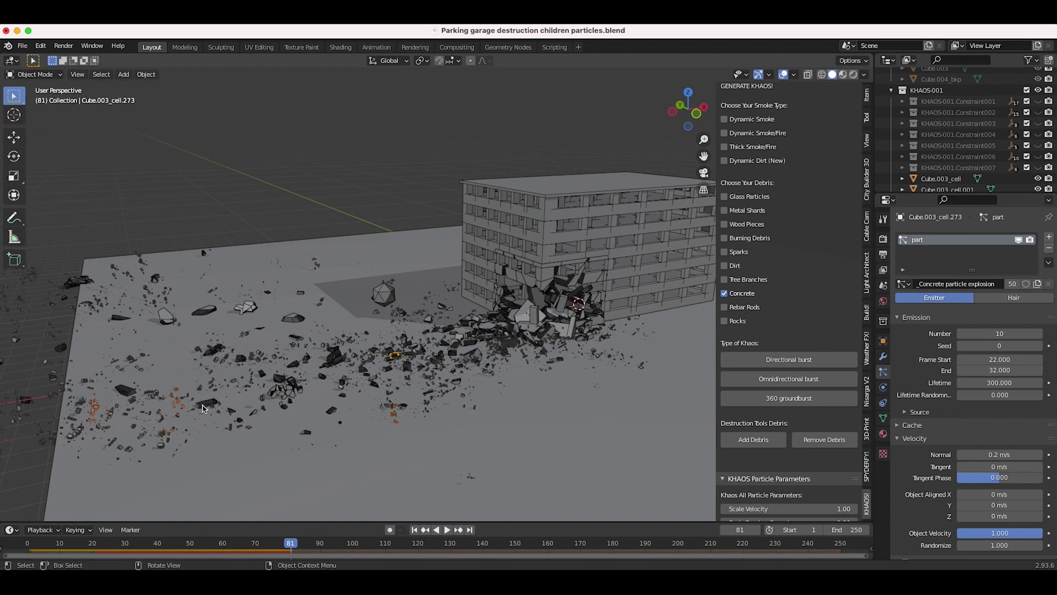
scroll(908, 344, down, 4)
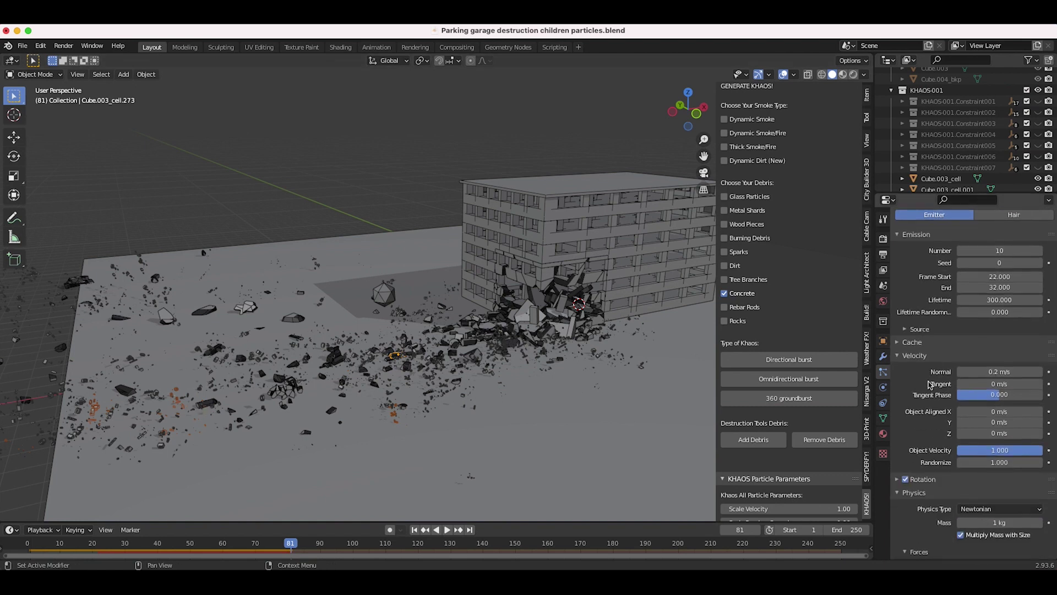
click(898, 336)
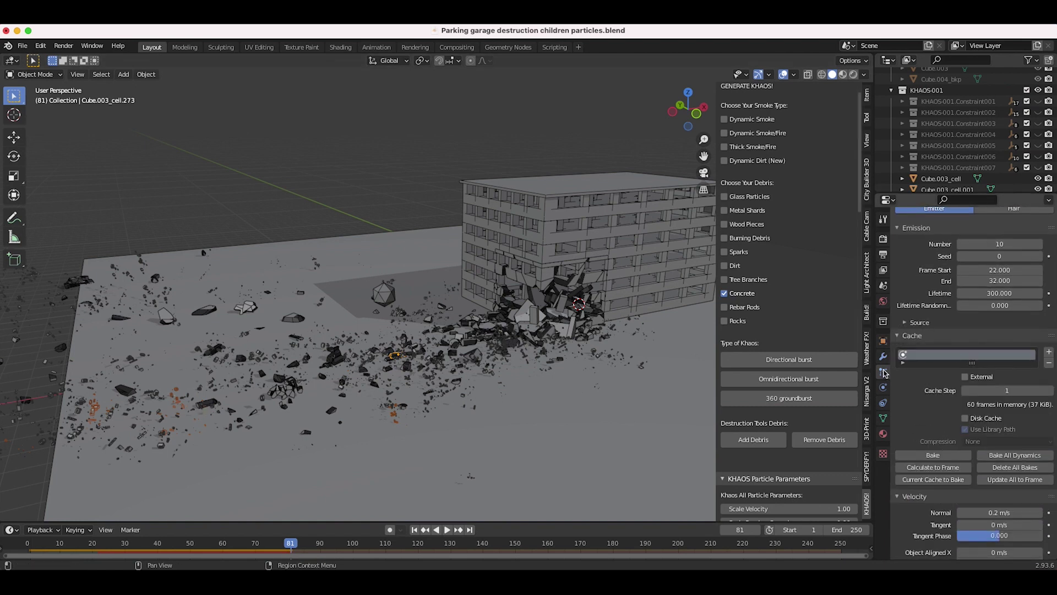
scroll(1008, 420, down, 3)
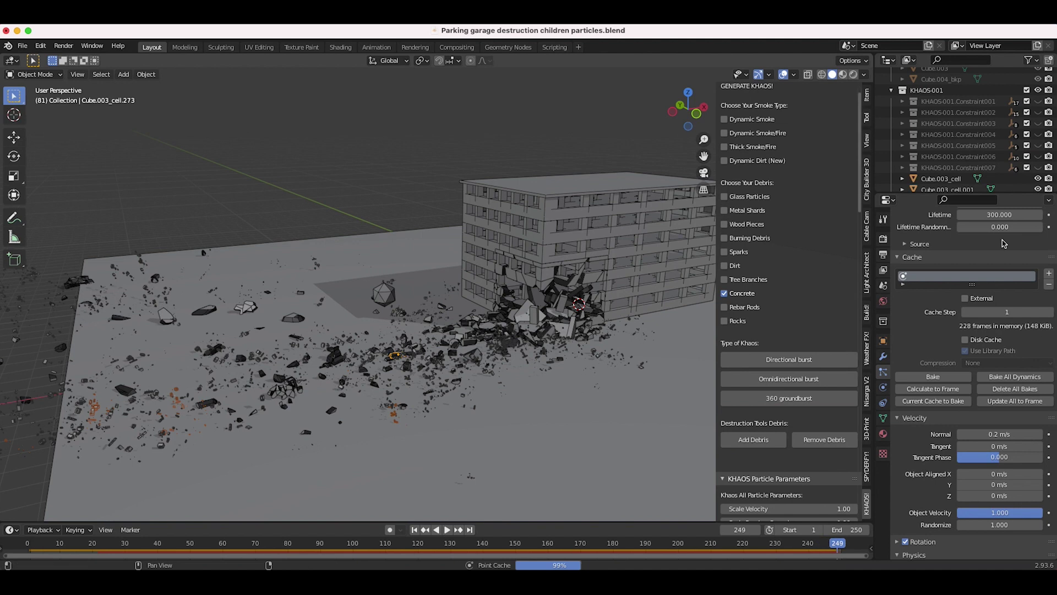
Replay the baked simulation from the start to frame 133 and examine the debris from another side of the building
middle_drag(423, 371, 297, 462)
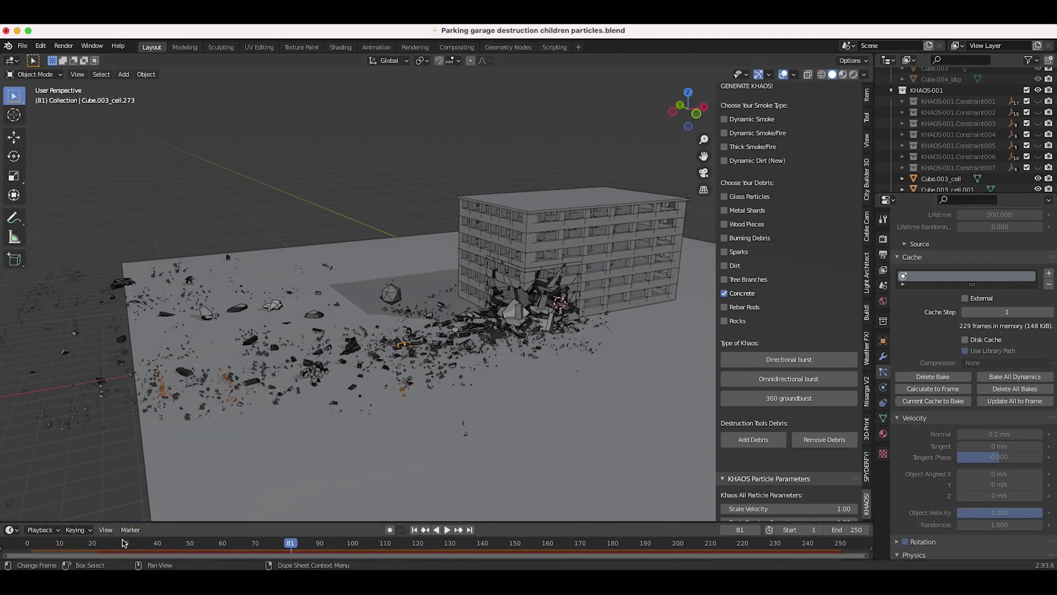
drag(124, 543, 147, 541)
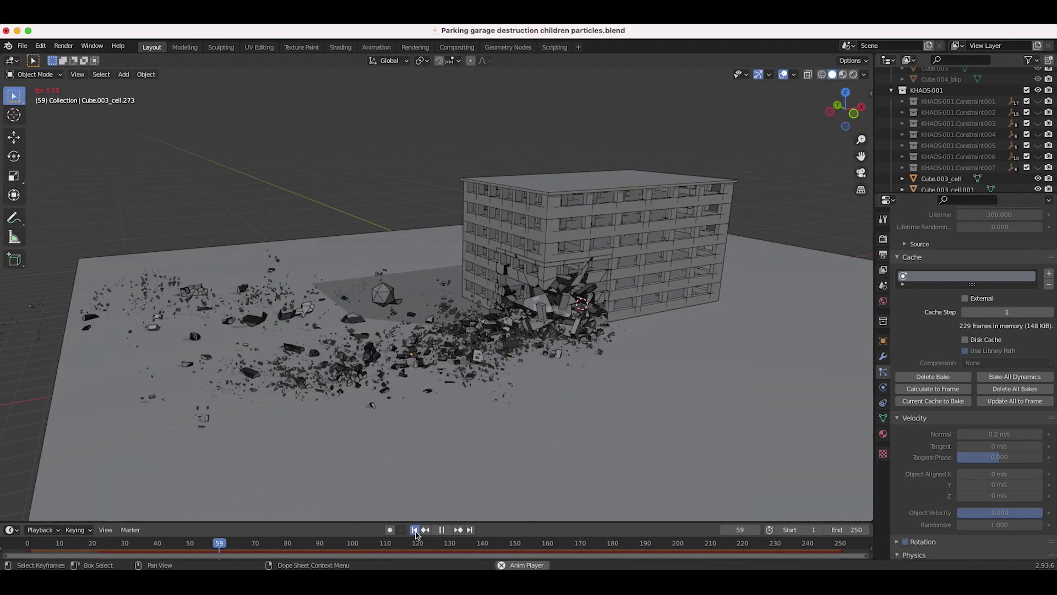
click(415, 530)
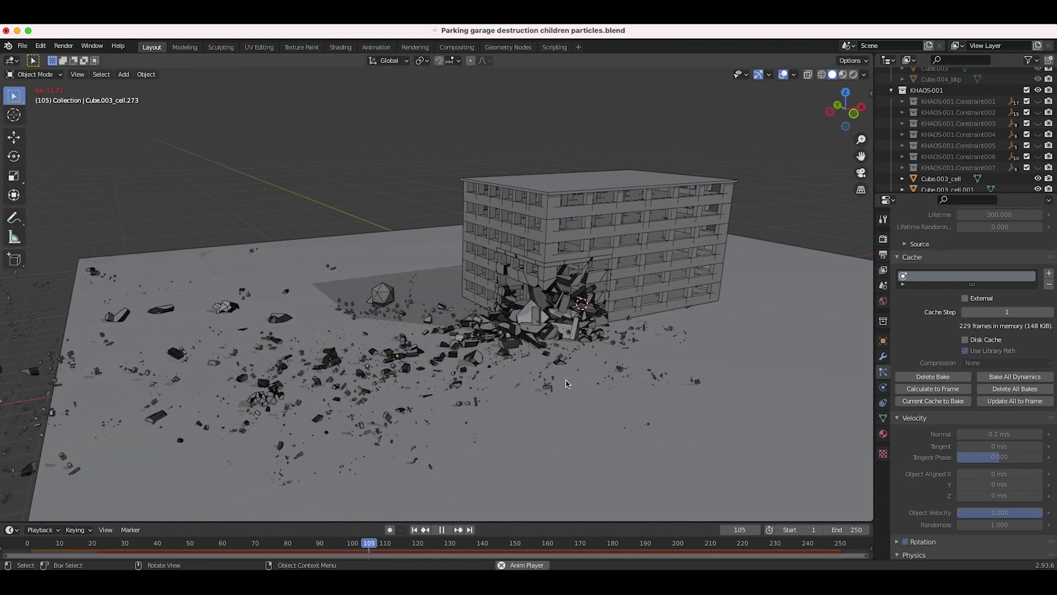
key(space)
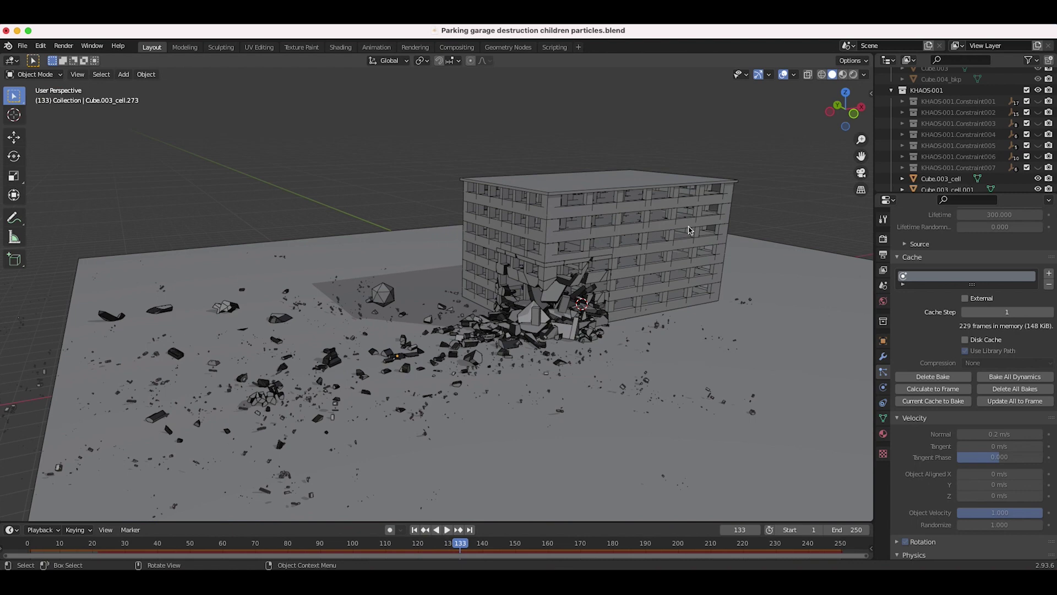
middle_drag(688, 313, 723, 308)
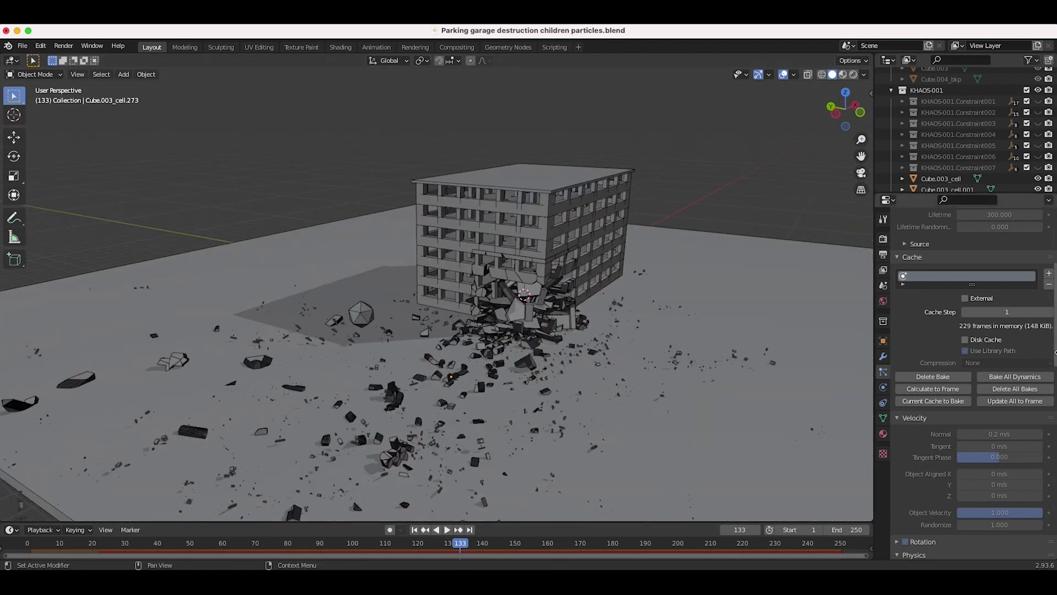
scroll(997, 331, up, 8)
scroll(1002, 362, down, 15)
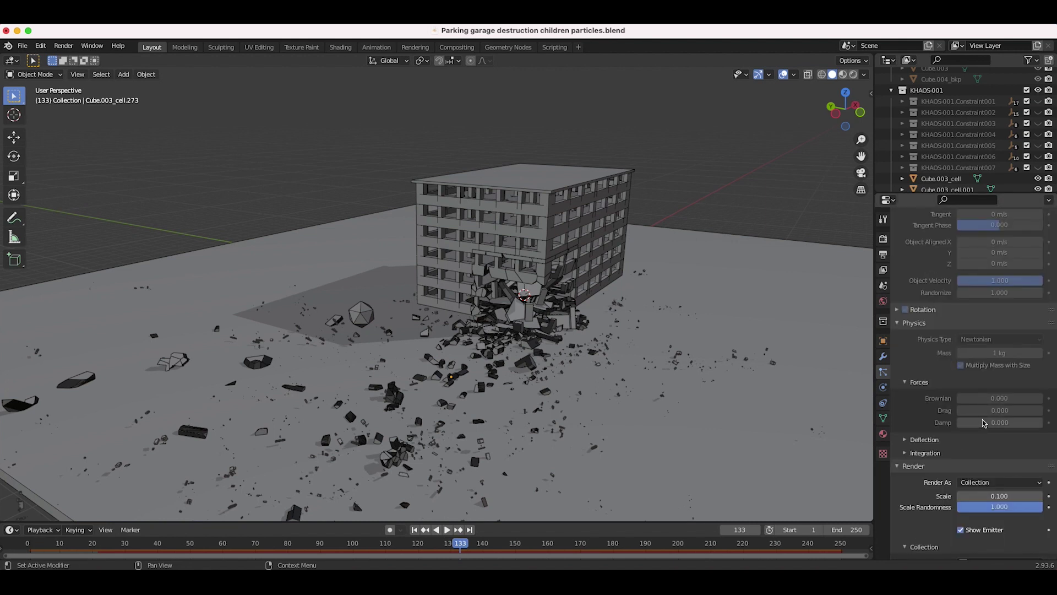
scroll(612, 444, left, 10)
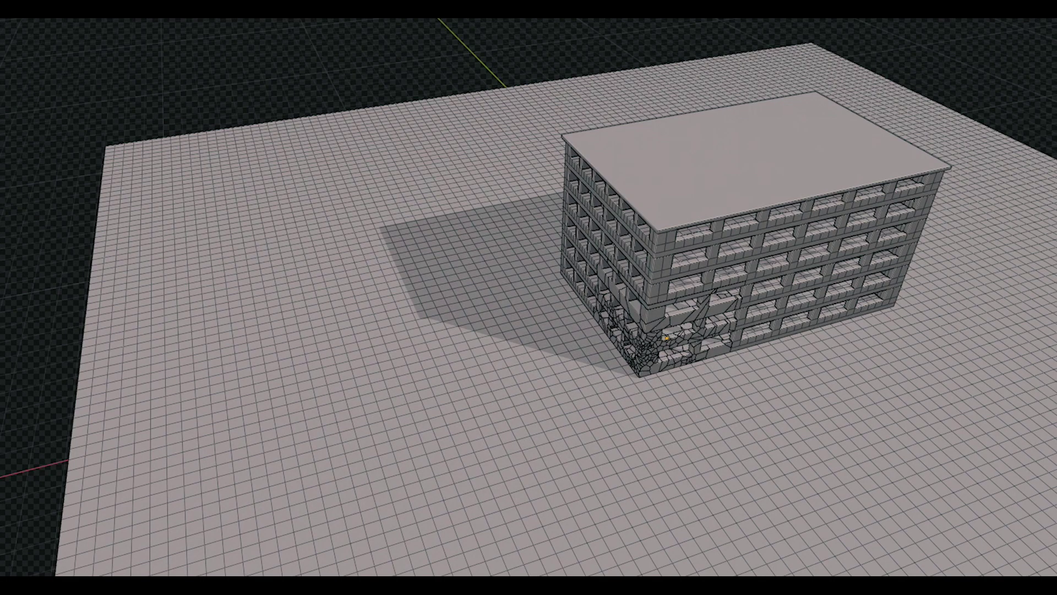